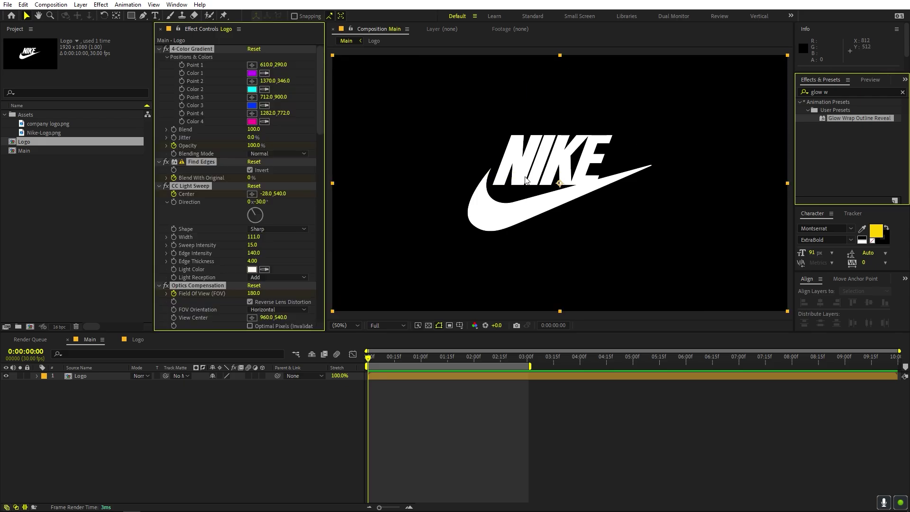
Preview the glowing outline reveal animation twice, then scroll down the Logo layer's effects
key(space)
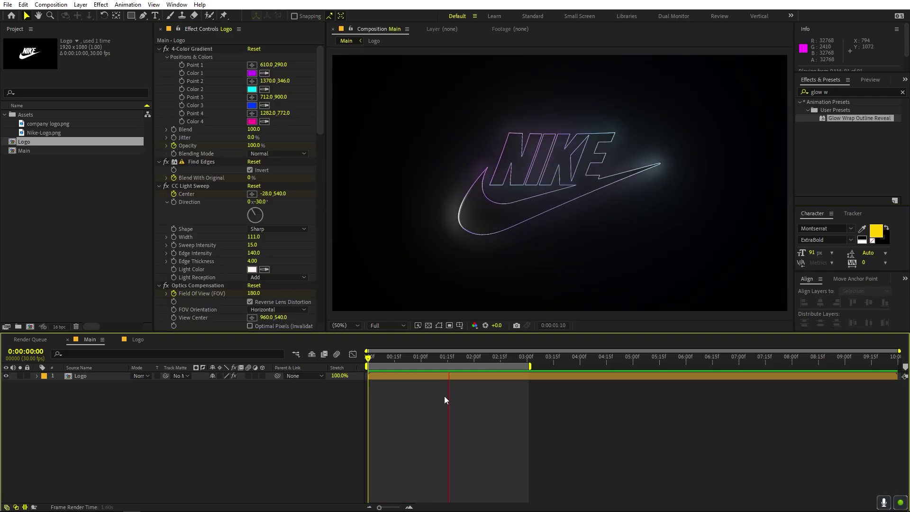
key(space)
key(space)
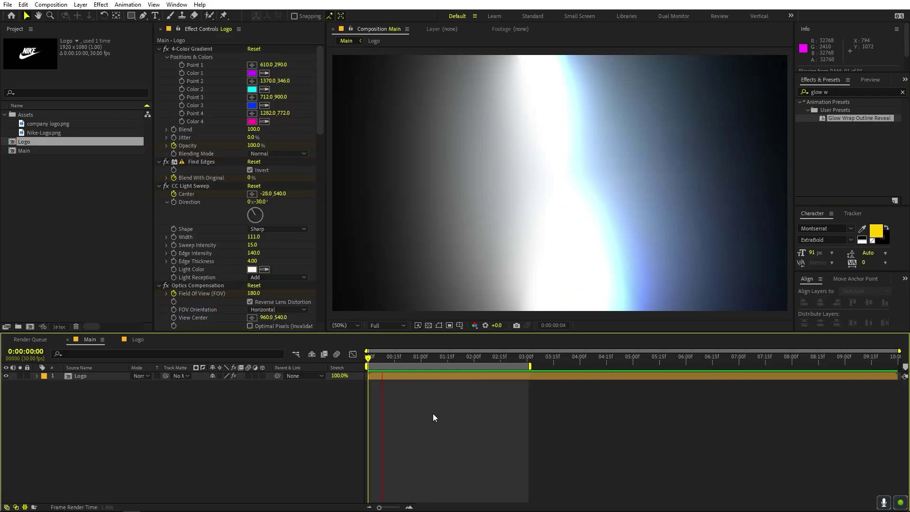
key(space)
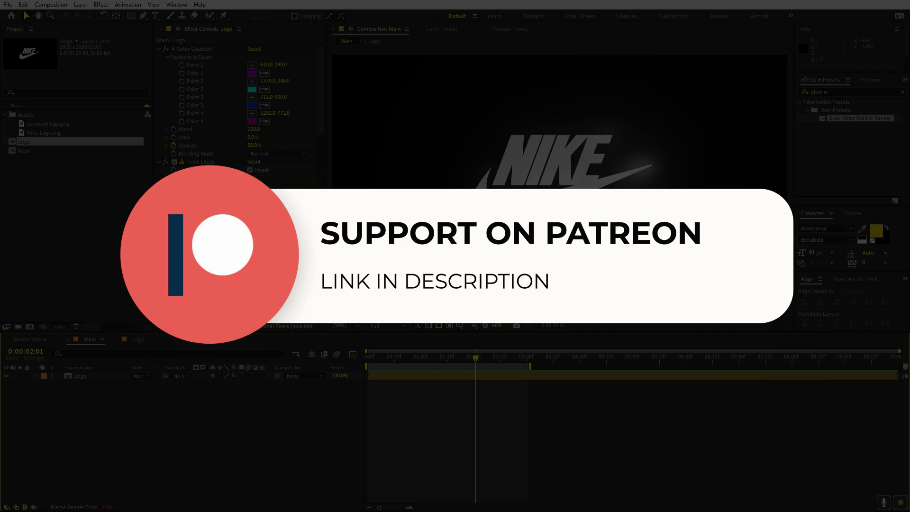
scroll(237, 109, down, 5)
scroll(238, 110, down, 5)
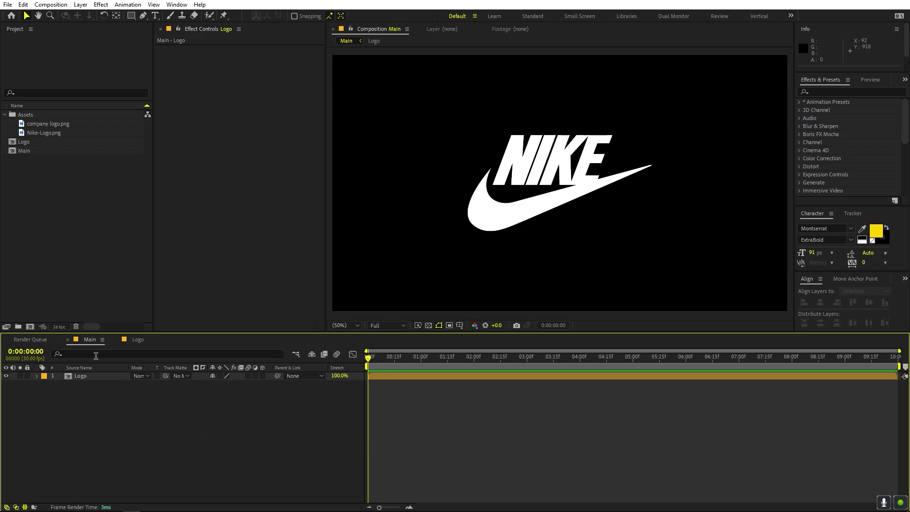
click(87, 377)
click(84, 377)
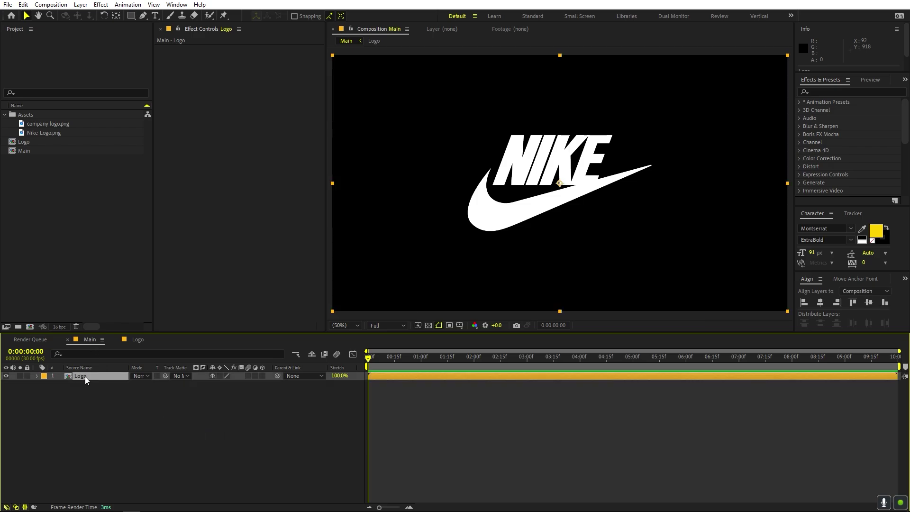
double_click(85, 376)
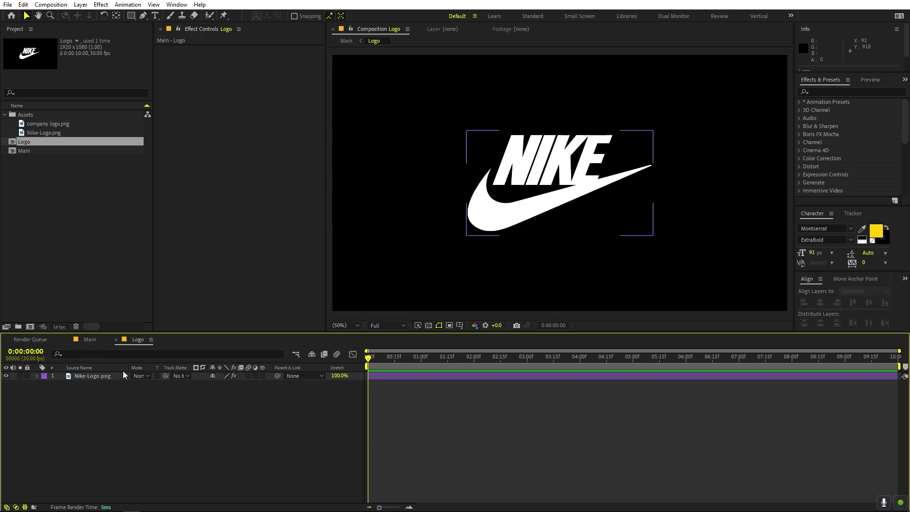
click(429, 326)
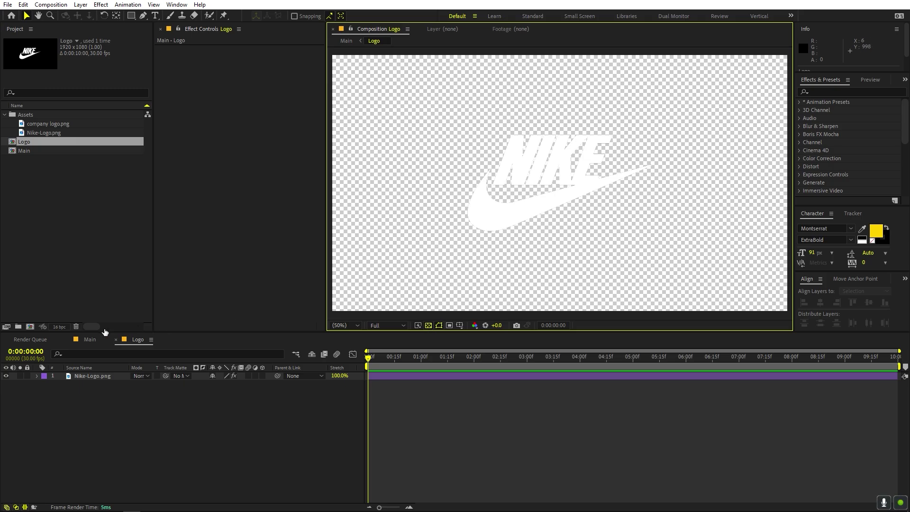
click(89, 339)
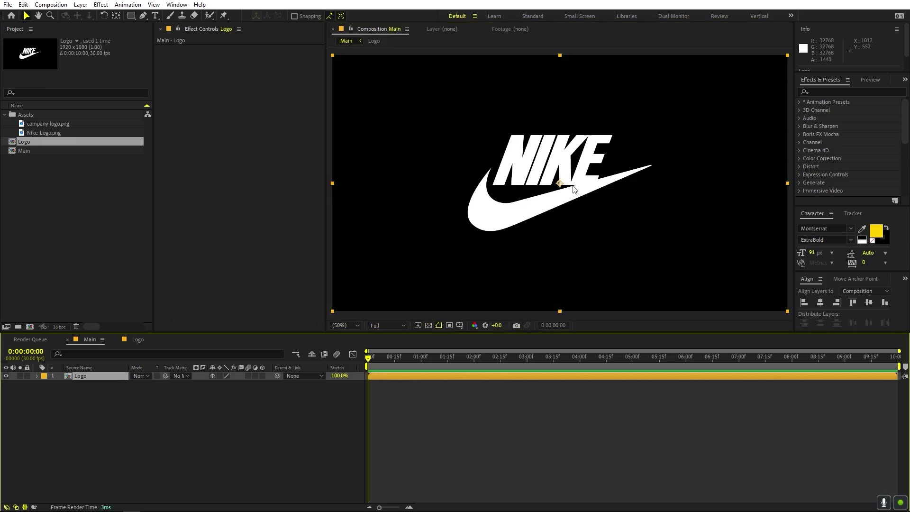
click(311, 359)
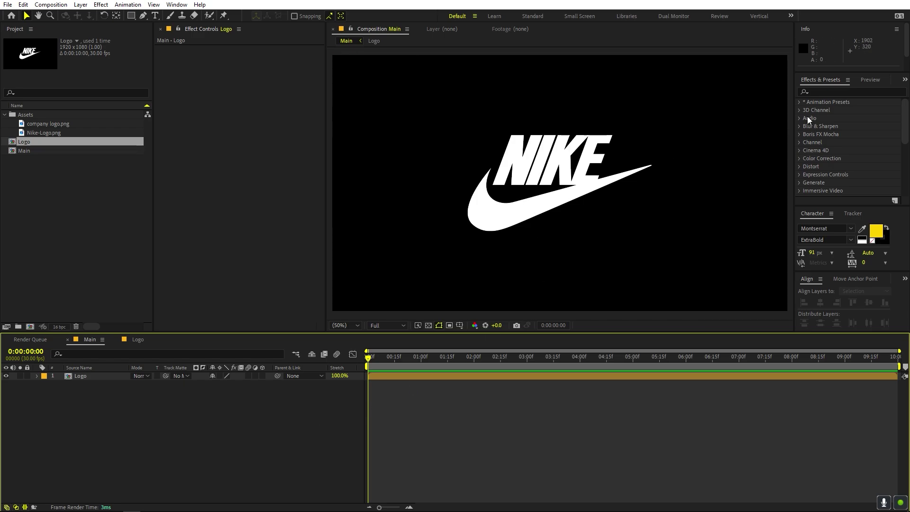
click(824, 92)
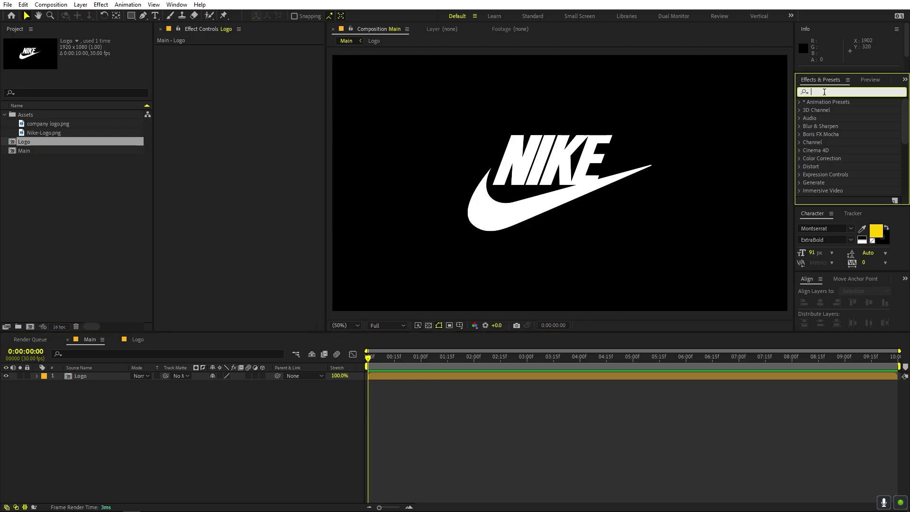
Apply 4-Color Gradient to the Logo layer and place its four points around the logo
text(grad)
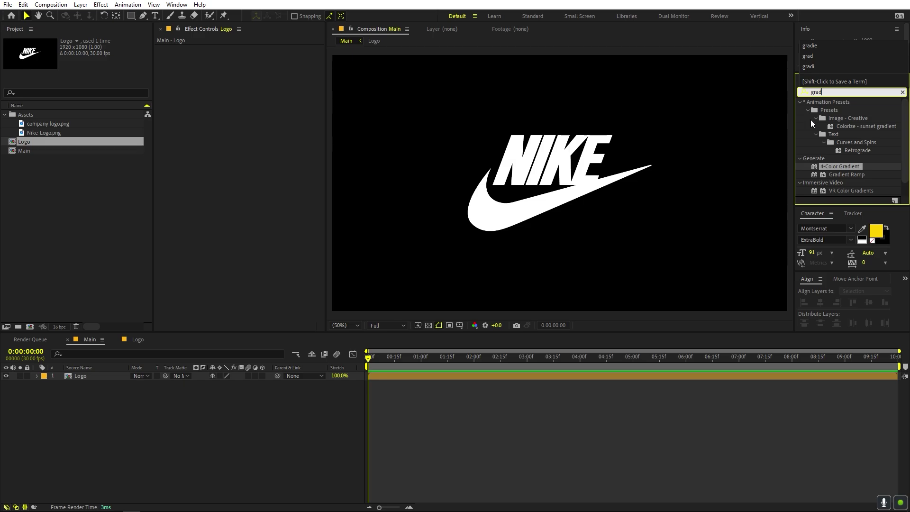
drag(842, 163, 209, 138)
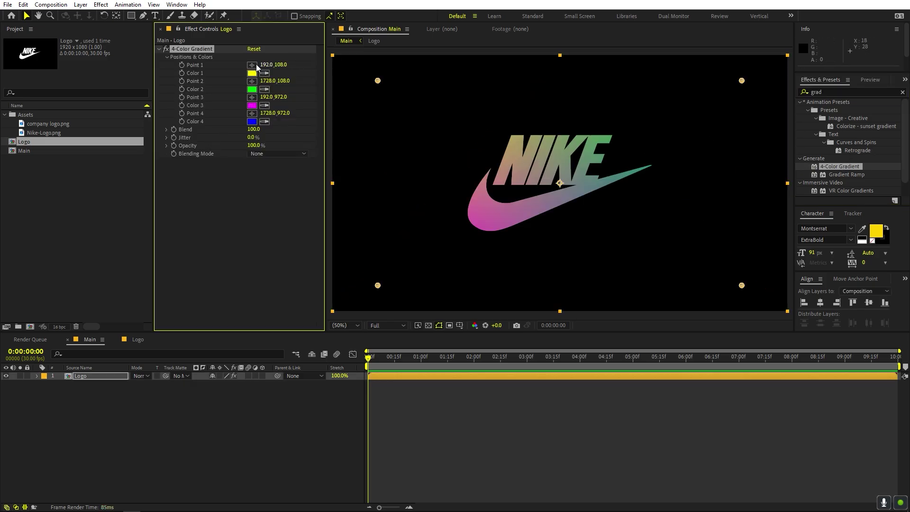
drag(378, 81, 470, 121)
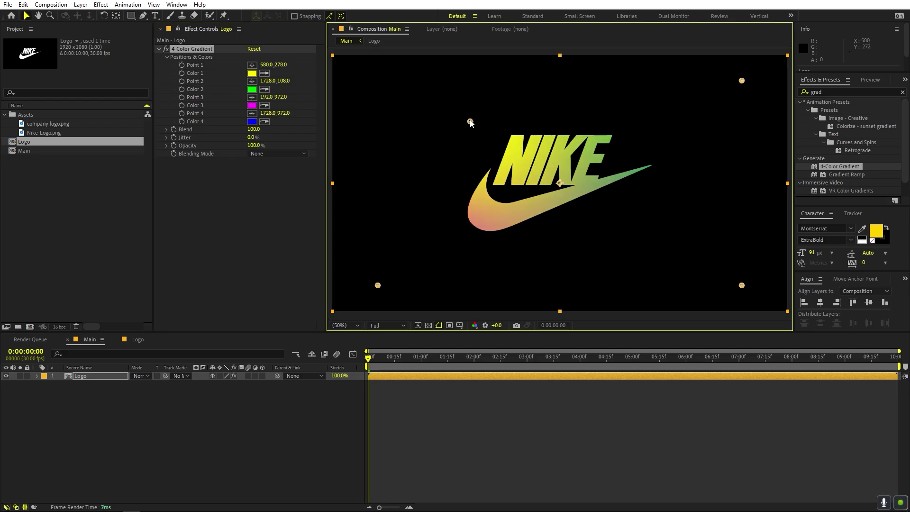
drag(378, 285, 442, 256)
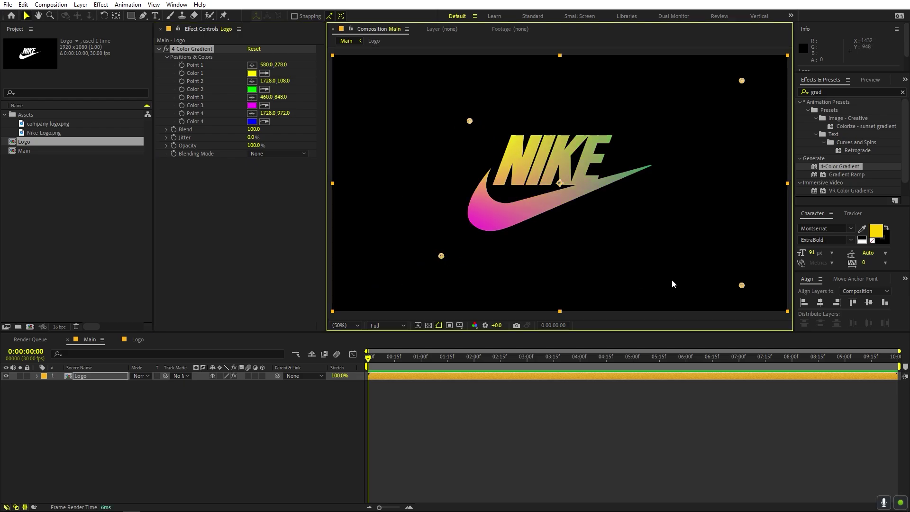
drag(742, 285, 641, 220)
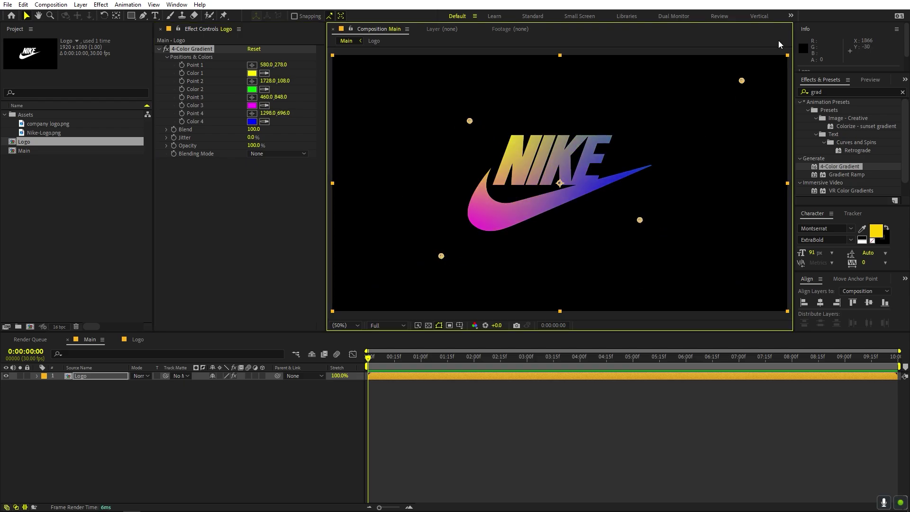
drag(742, 81, 613, 115)
Set gradient Color 2 to cyan 00F0FF and Color 1 to purple
click(252, 89)
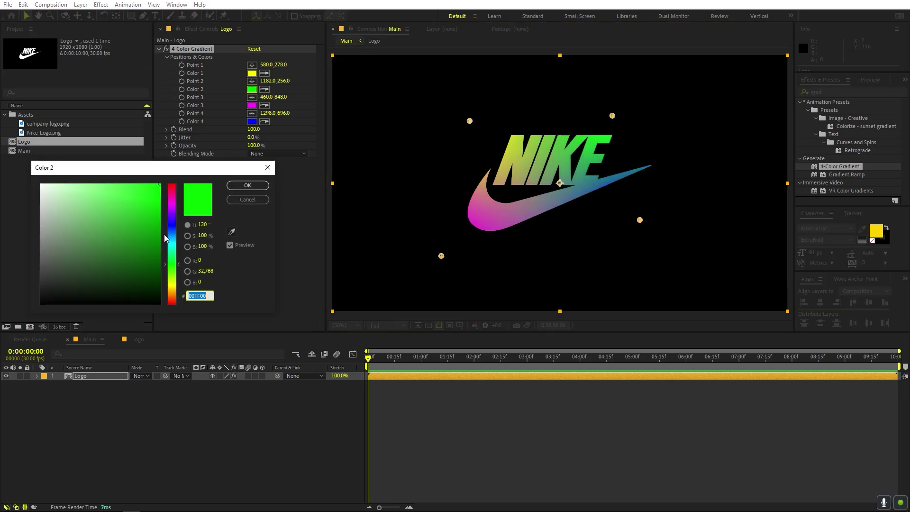
click(173, 244)
drag(173, 244, 177, 243)
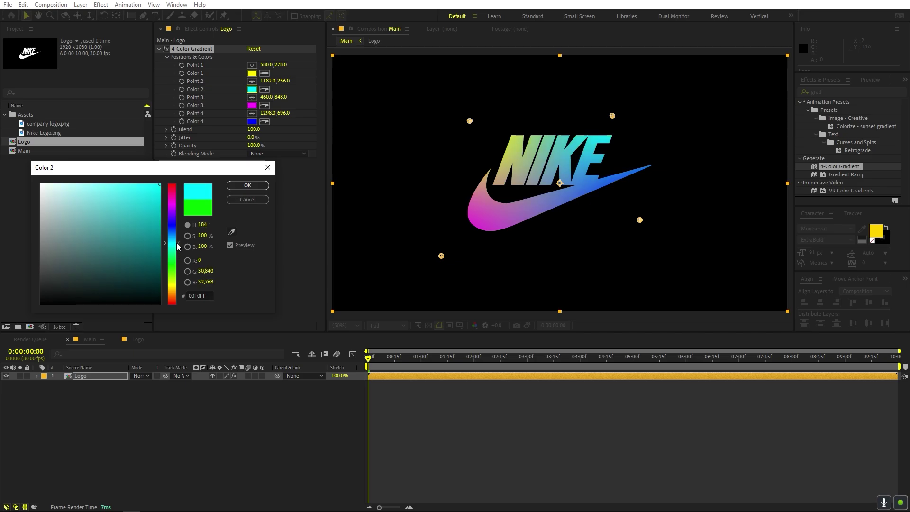
click(247, 186)
click(252, 73)
click(178, 218)
click(243, 187)
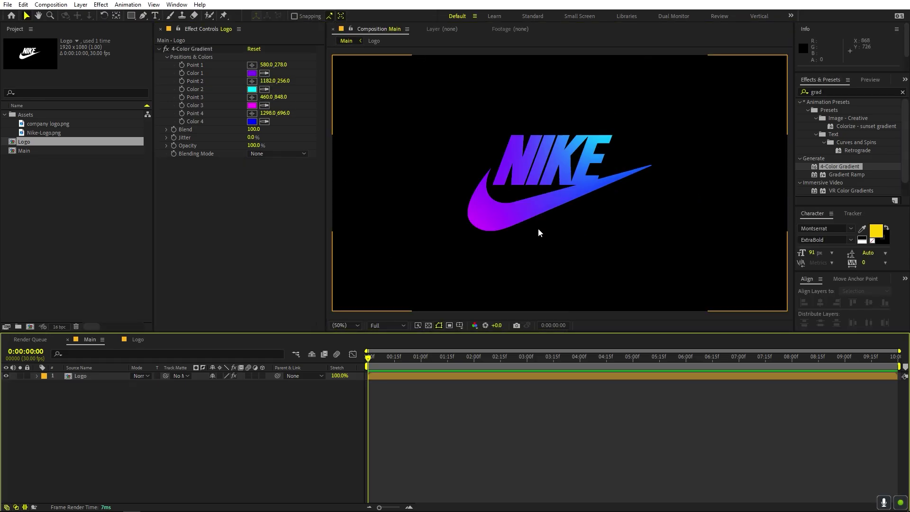
click(844, 92)
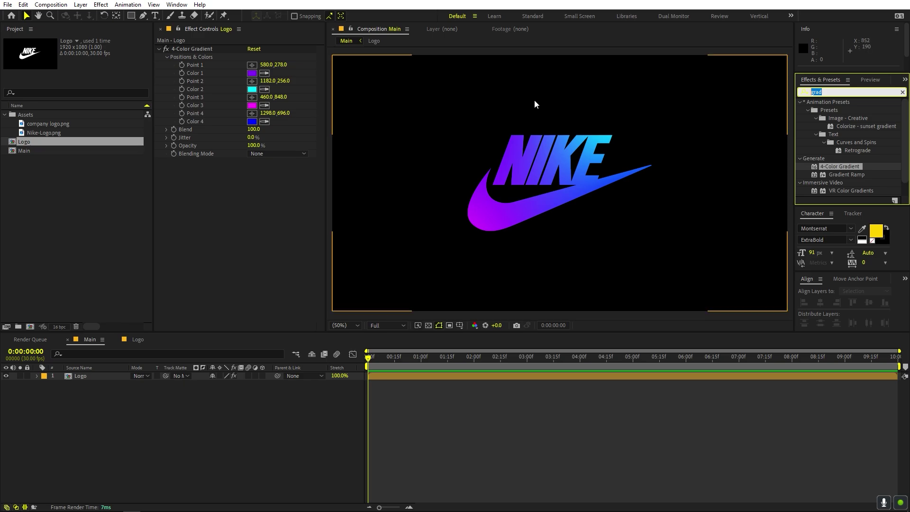
Apply Find Edges to the Logo layer with Invert checked for coloured outlines on black
text(find)
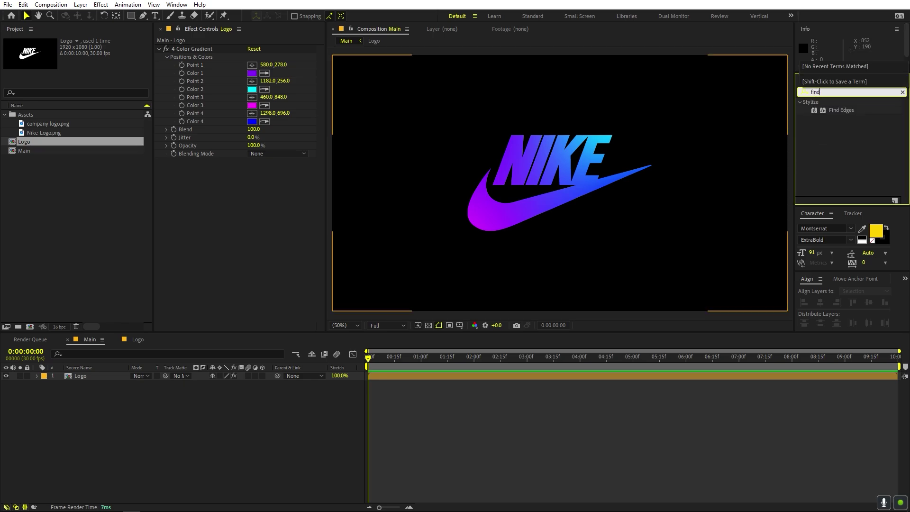
drag(842, 110, 252, 226)
scroll(526, 138, up, 5)
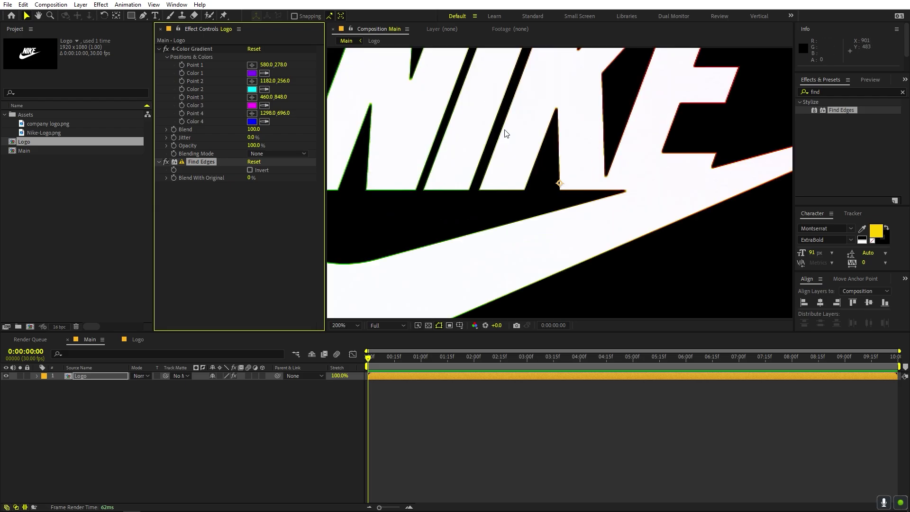
scroll(507, 133, down, 5)
scroll(516, 139, up, 4)
scroll(541, 135, up, 1)
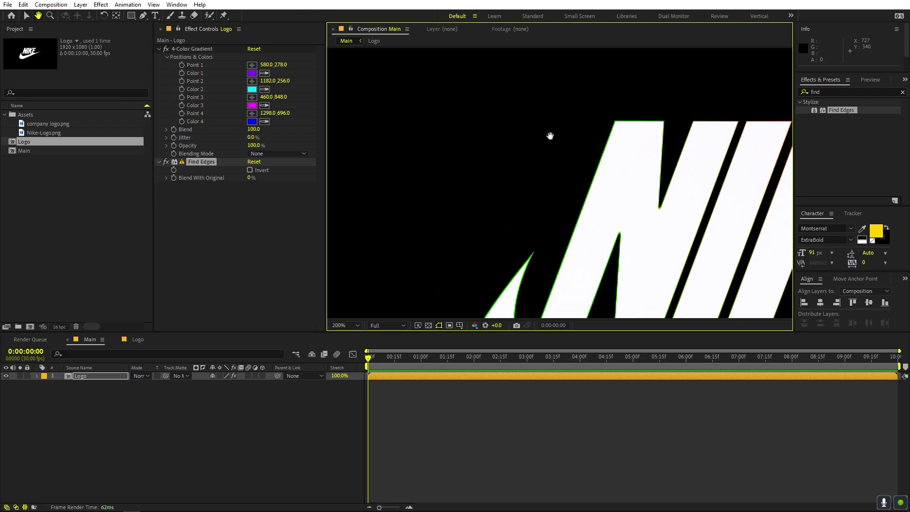
scroll(517, 152, down, 4)
key(v)
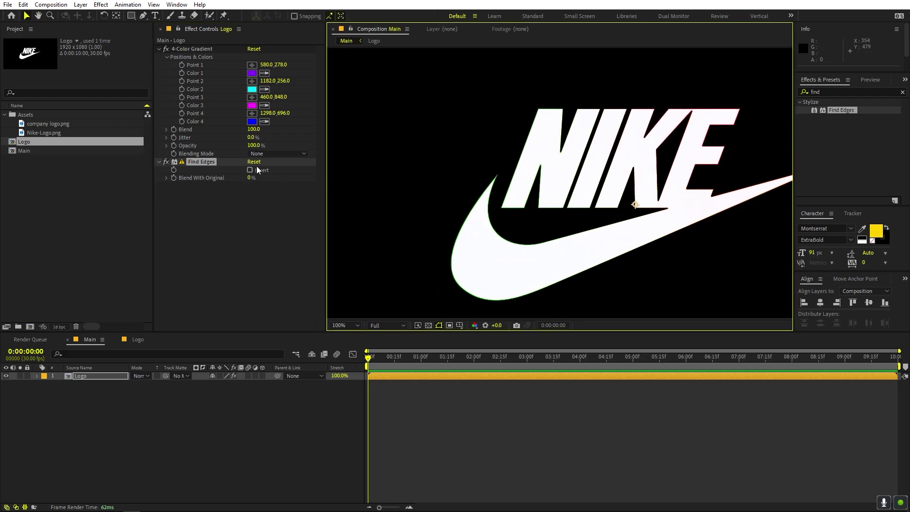
click(250, 170)
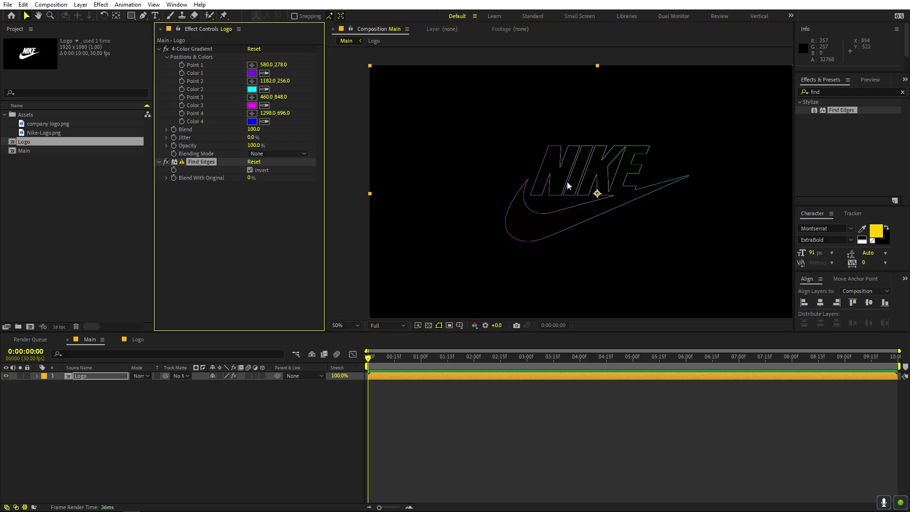
Set the viewer magnification to 50% and deselect the Logo layer
click(346, 325)
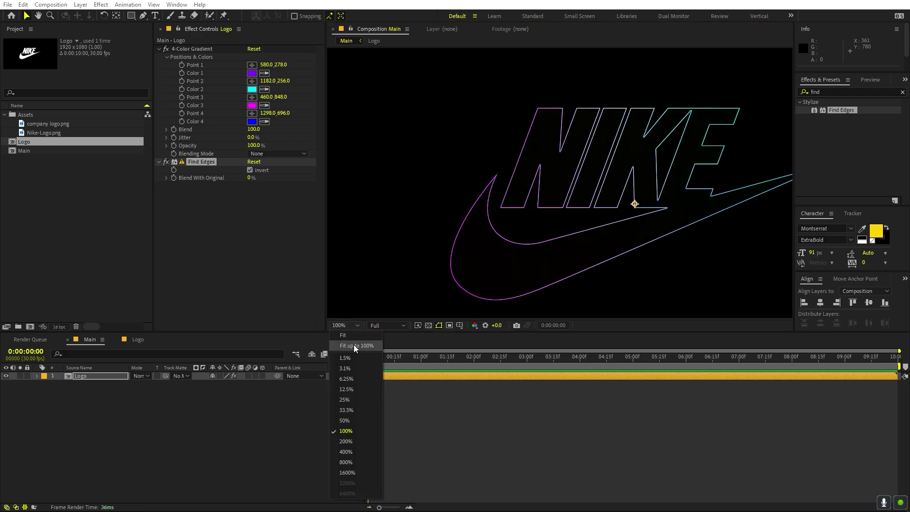
click(354, 346)
click(553, 430)
double_click(835, 92)
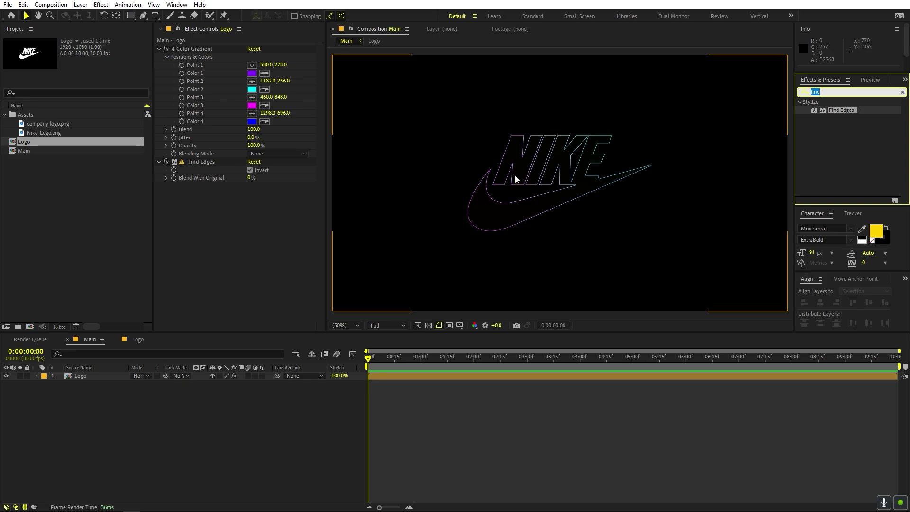
Apply Optics Compensation with Reverse Lens Distortion and keyframe Field Of View 180 at 0:00
text(op)
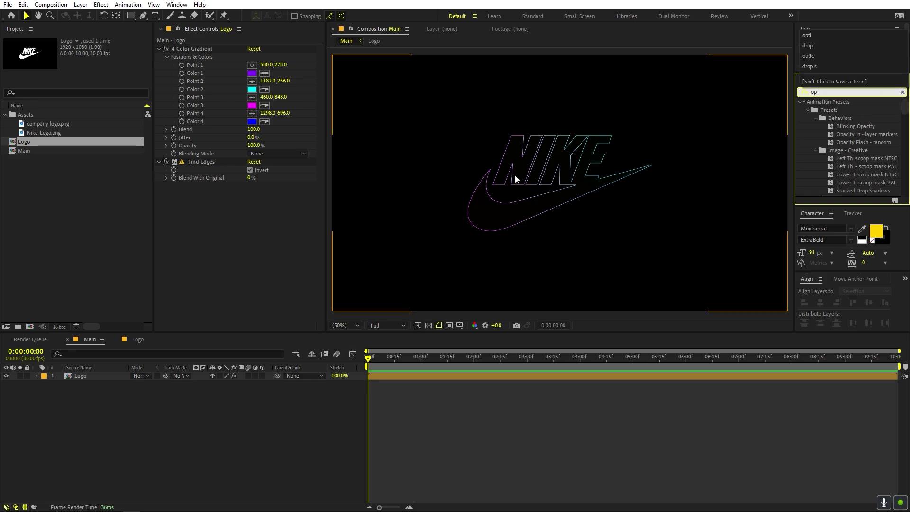
text(tc)
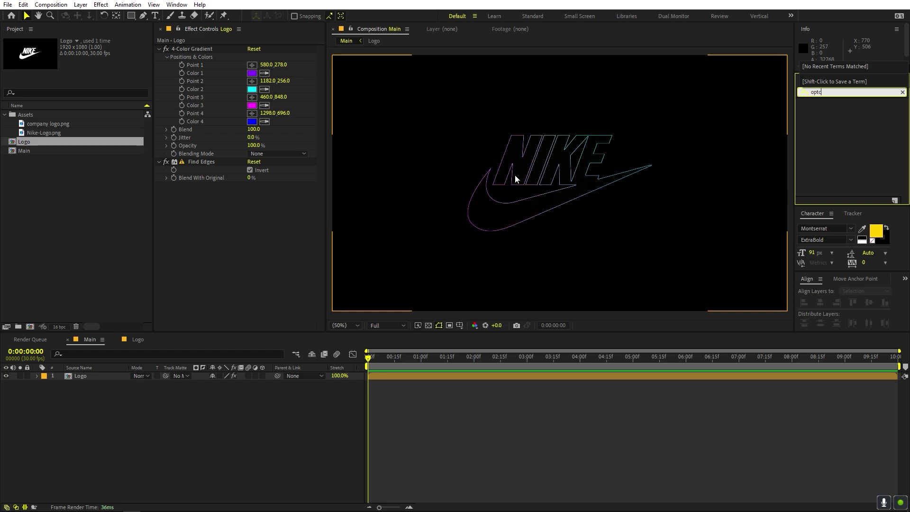
key(BackSpace)
drag(859, 150, 436, 236)
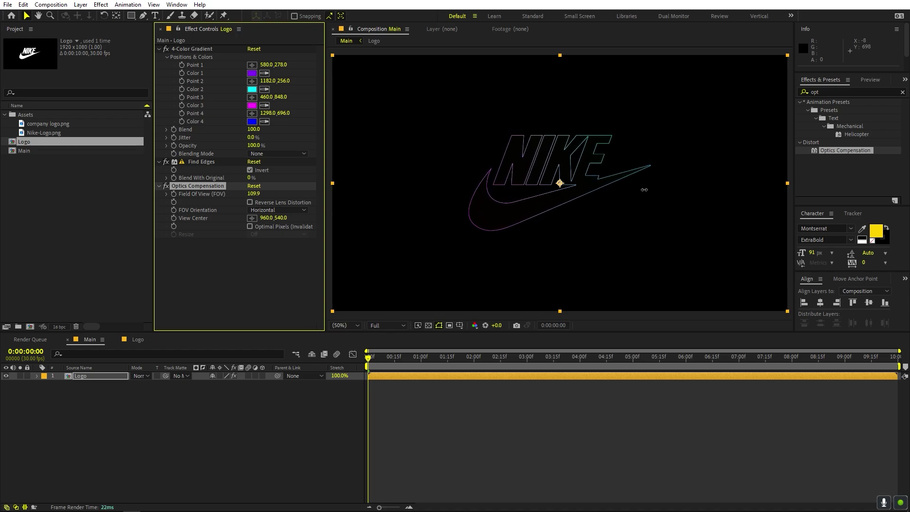
drag(251, 194, 333, 213)
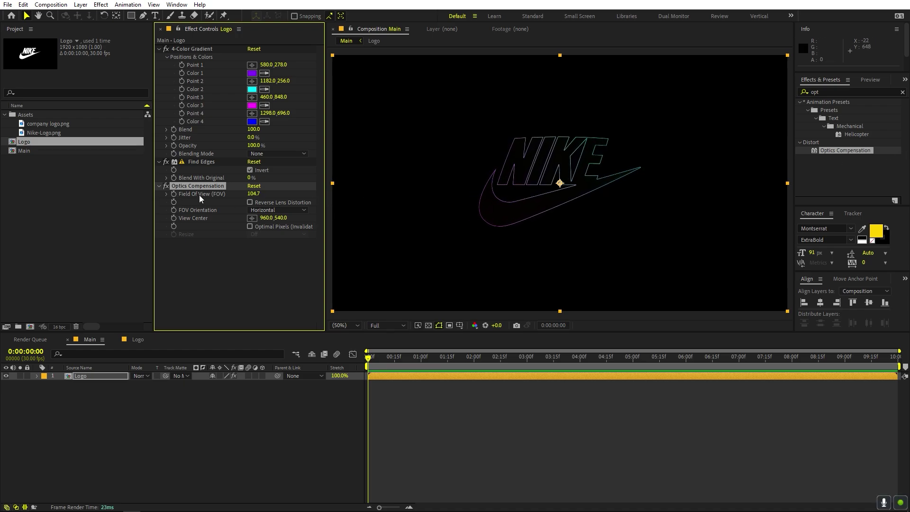
click(250, 203)
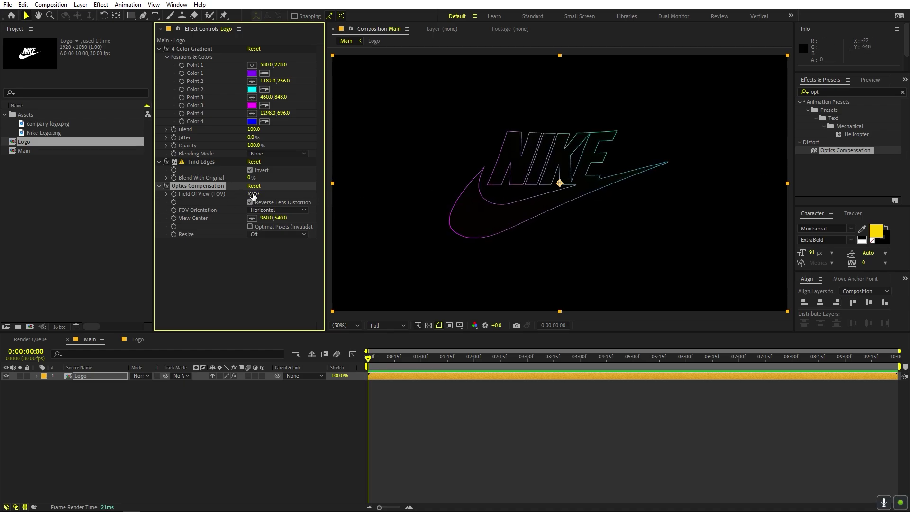
drag(254, 193, 144, 181)
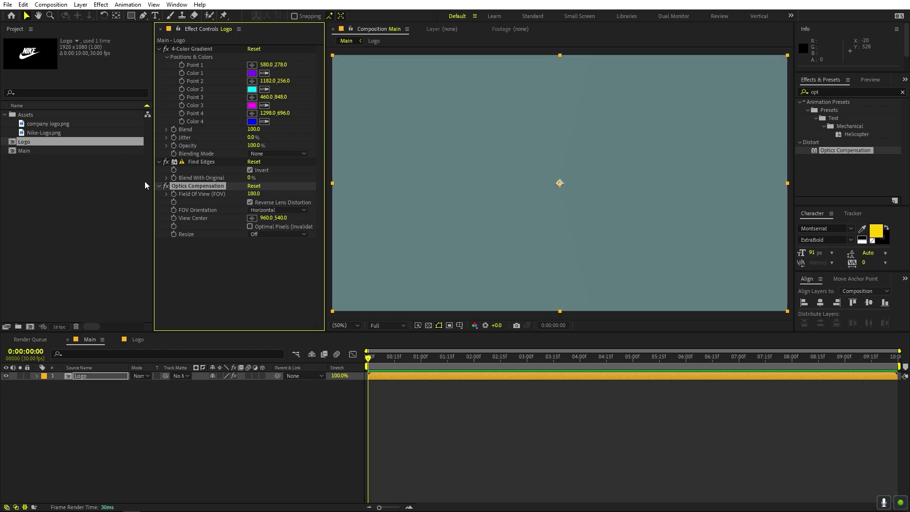
click(173, 194)
Keyframe Field Of View 0 at 0:00:02:15 and Easy Ease both keyframes
key(u)
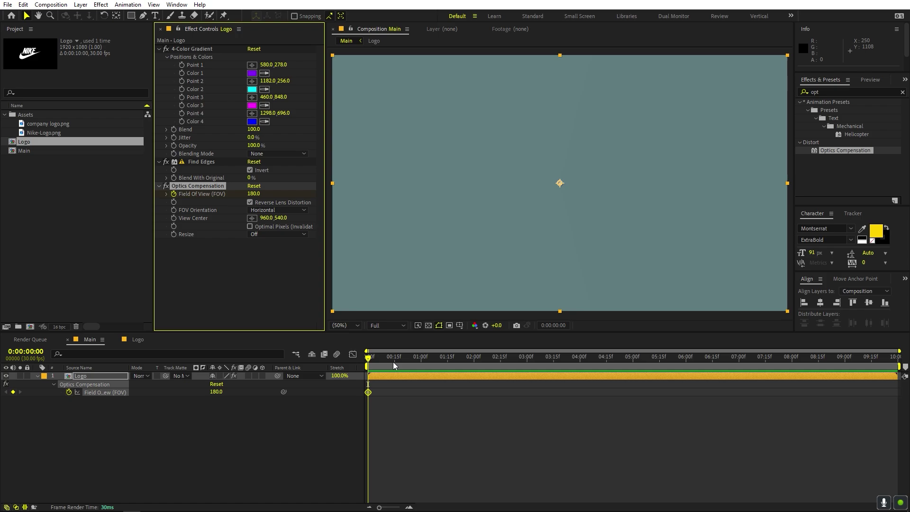
drag(389, 363, 502, 364)
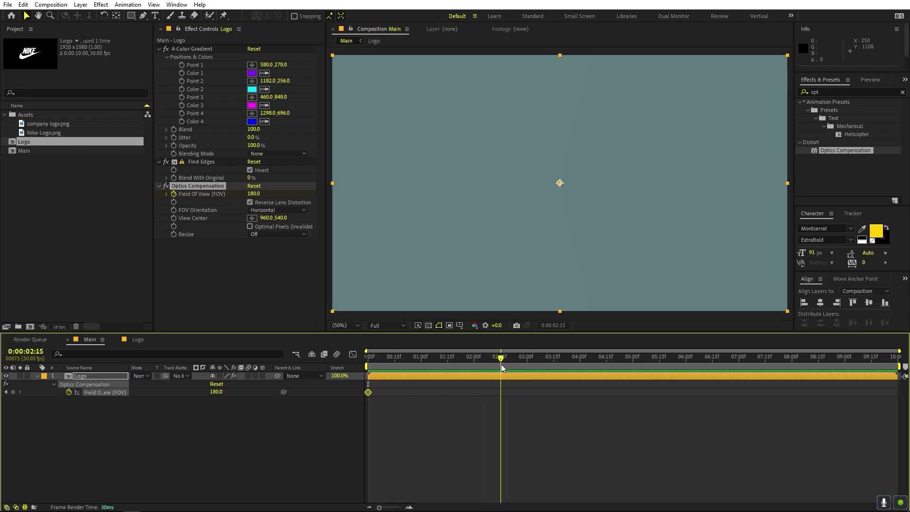
click(254, 194)
text(0)
key(Return)
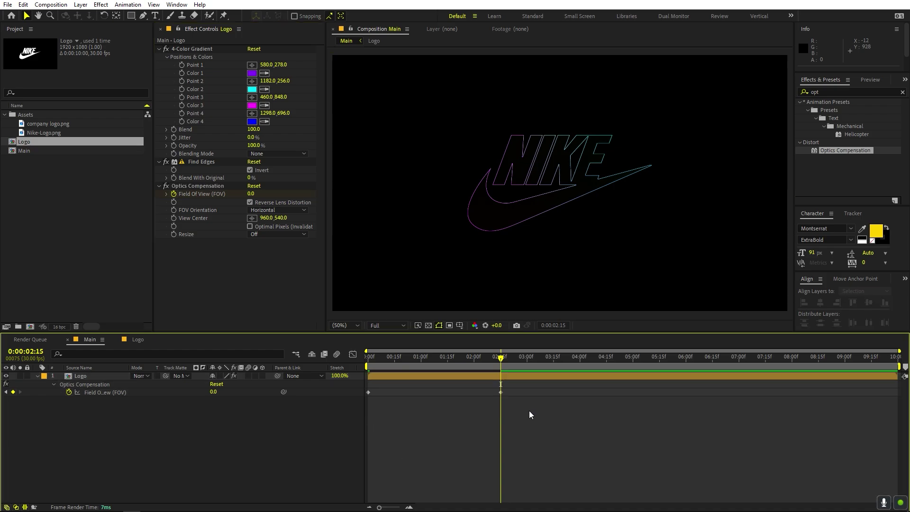
drag(529, 410, 311, 378)
key(F9)
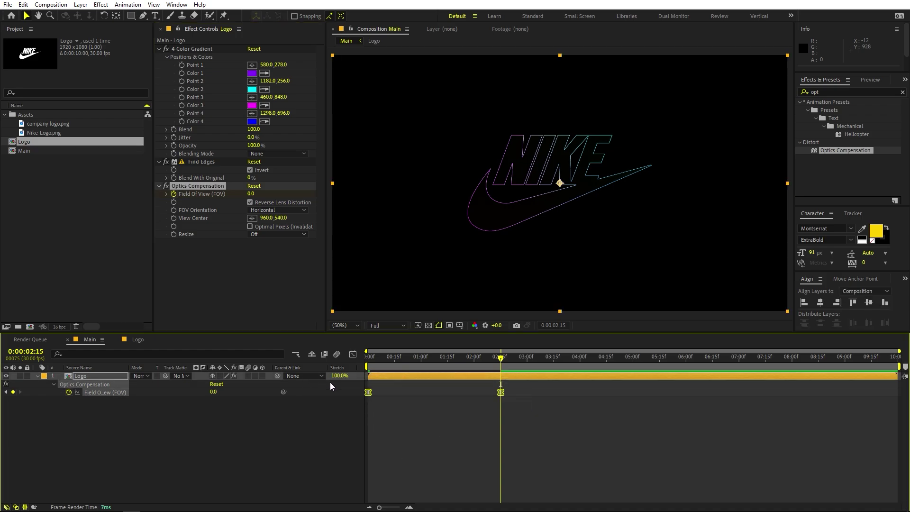
Stretch the Speed Graph ease handles on both Field Of View keyframes and preview the reveal
click(352, 355)
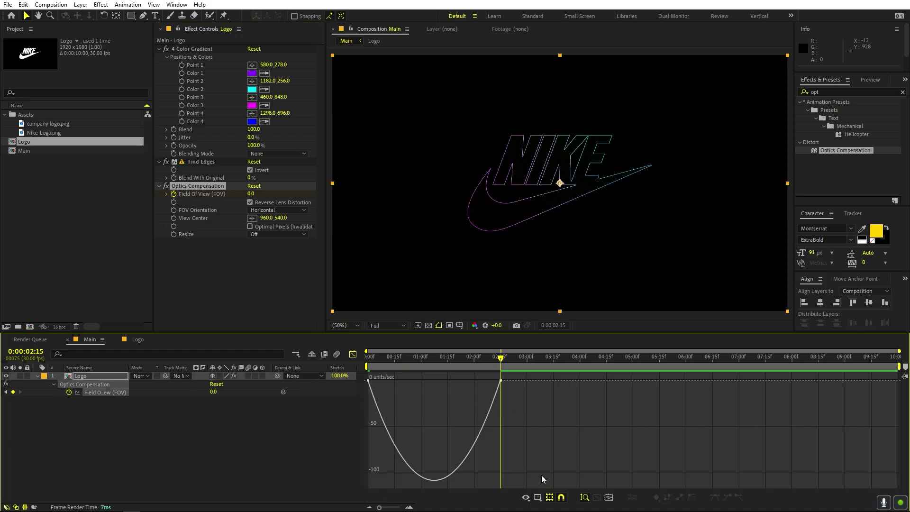
click(538, 497)
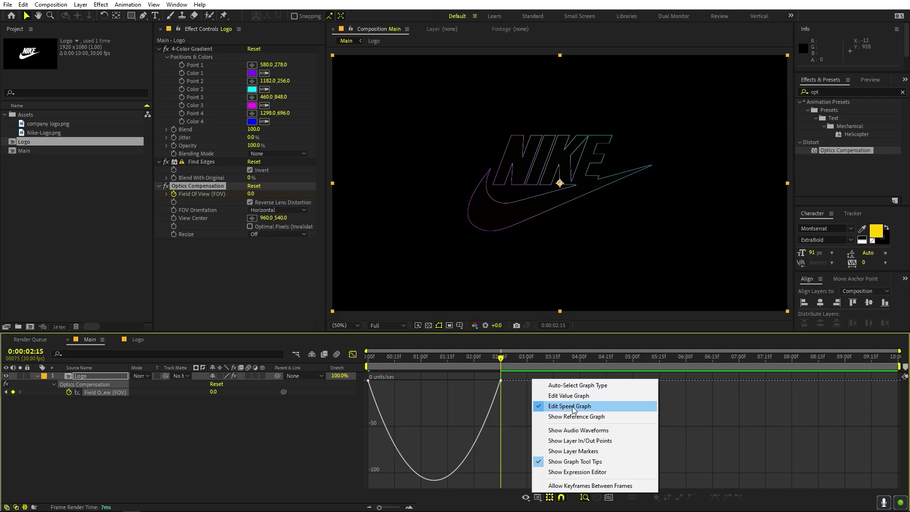
click(508, 407)
click(491, 410)
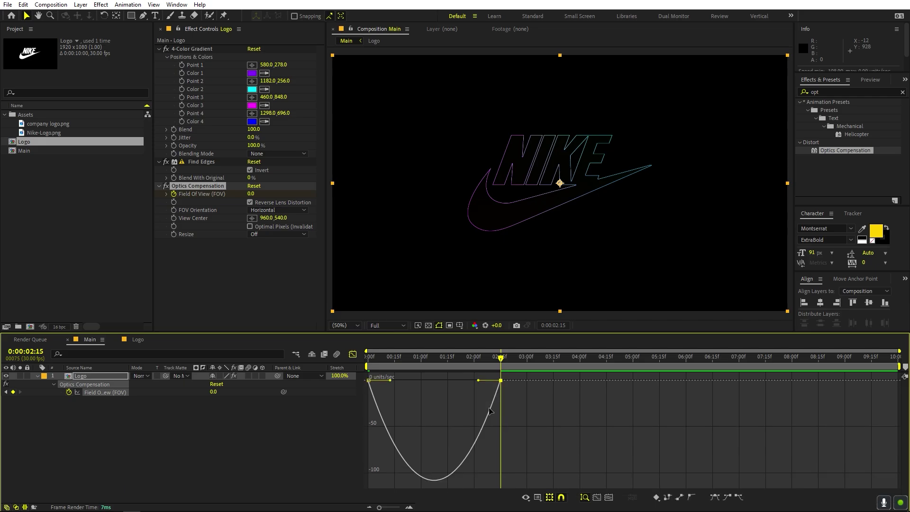
drag(477, 381, 452, 381)
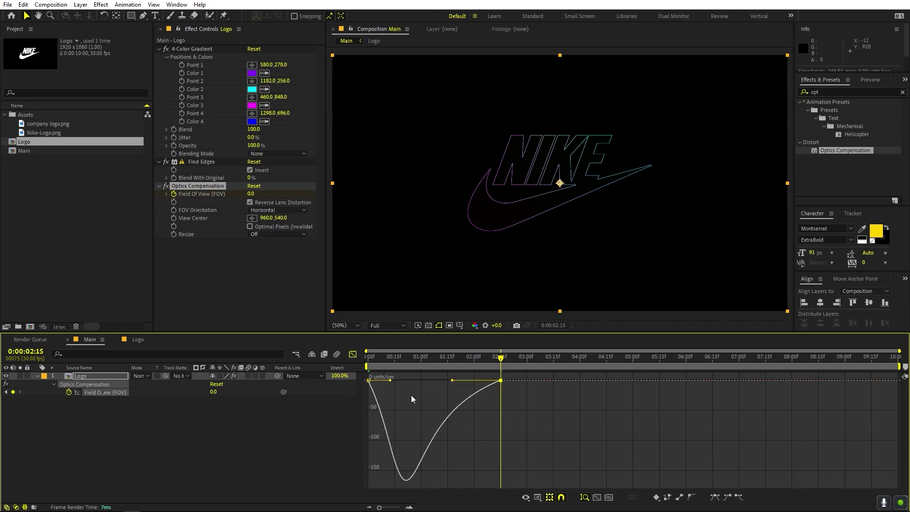
drag(389, 380, 438, 380)
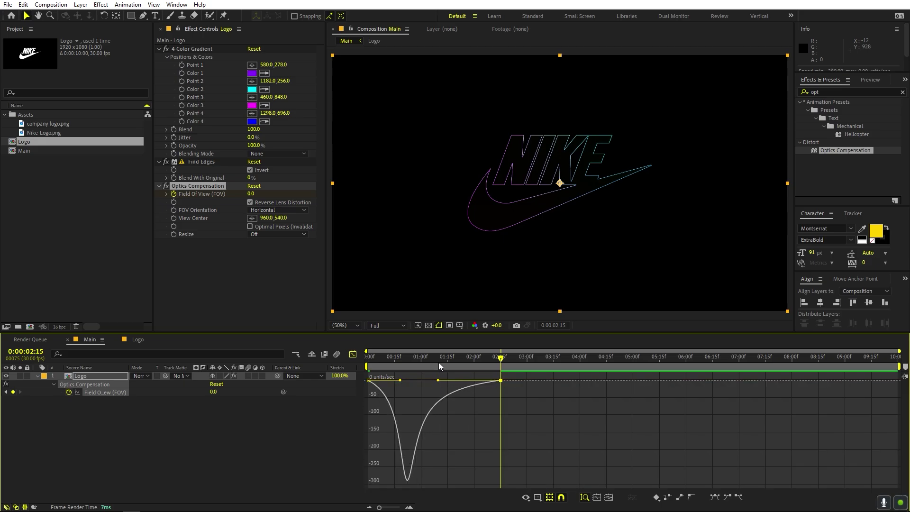
key(space)
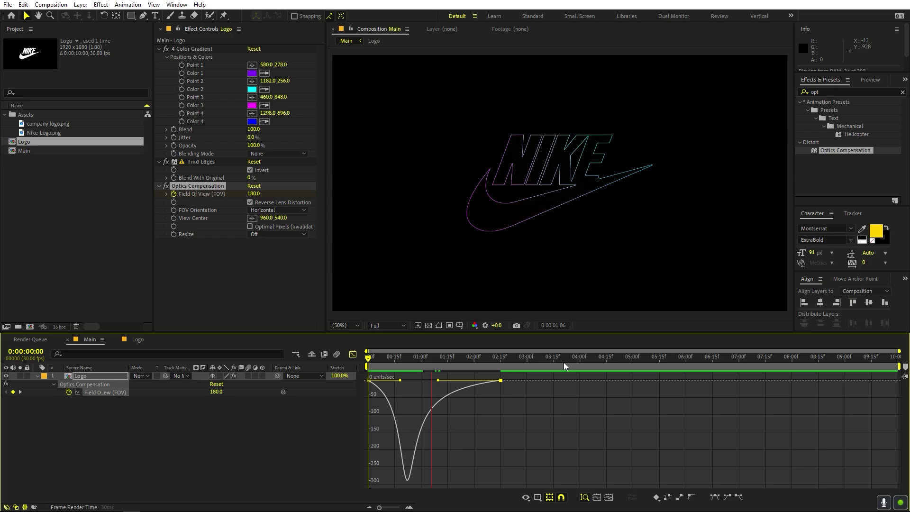
click(352, 355)
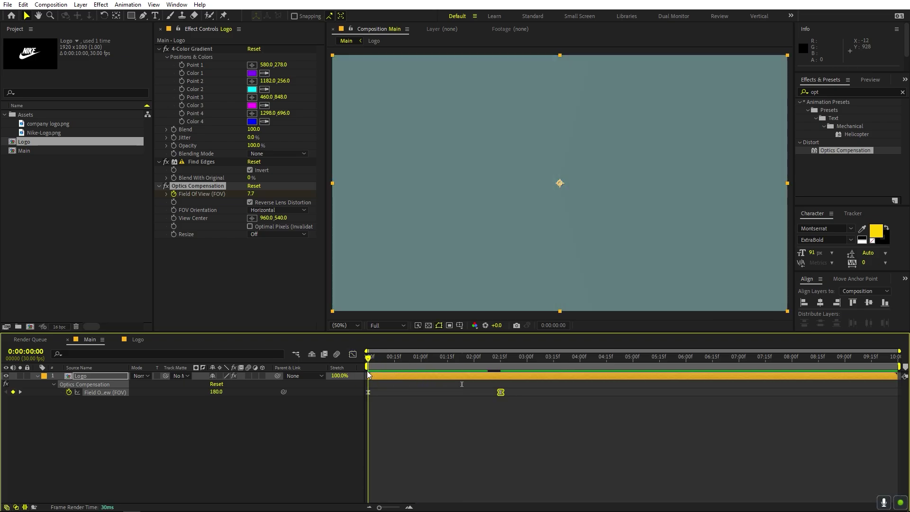
drag(369, 374, 501, 360)
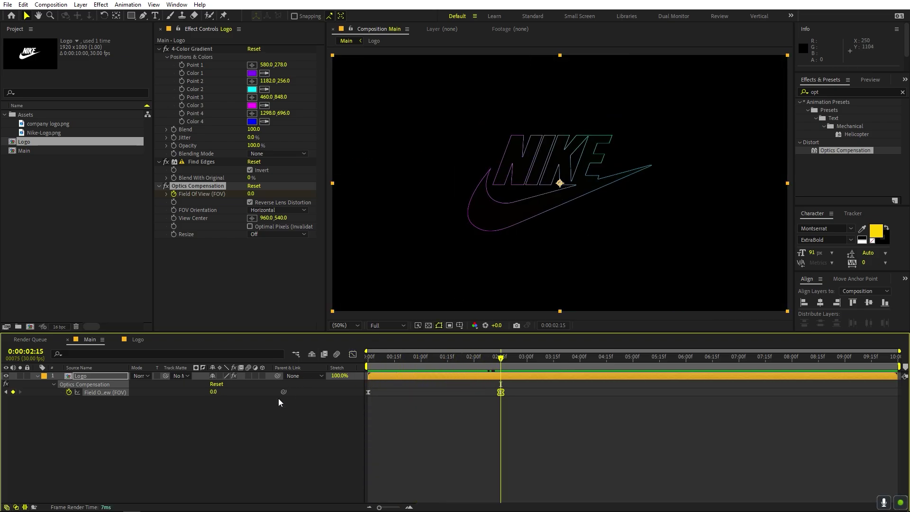
Search 'glow' in Effects & Presets and apply Glow to the logo
click(201, 447)
key(ctrl+5)
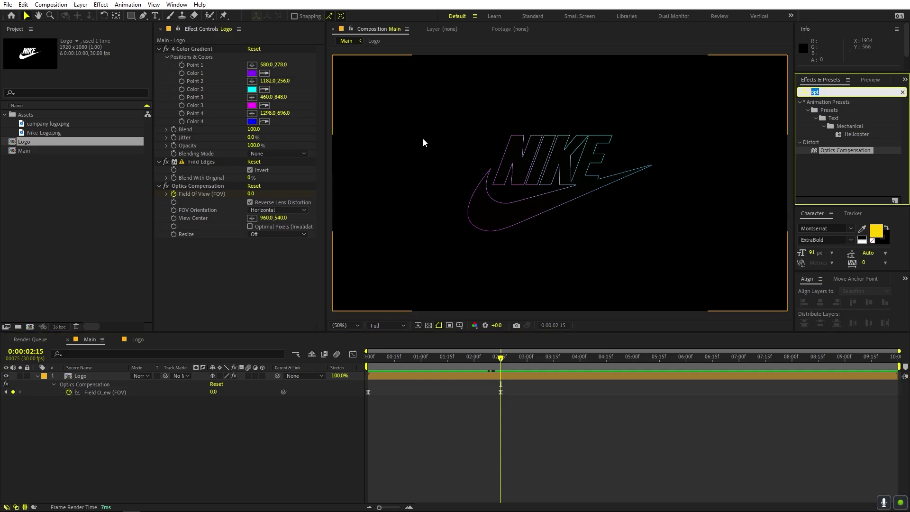
text(glow)
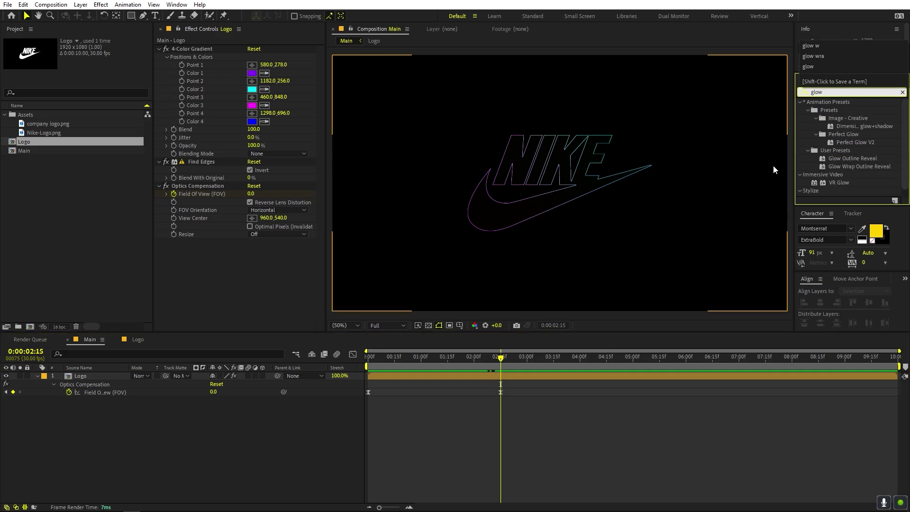
scroll(839, 152, down, 1)
drag(834, 192, 239, 293)
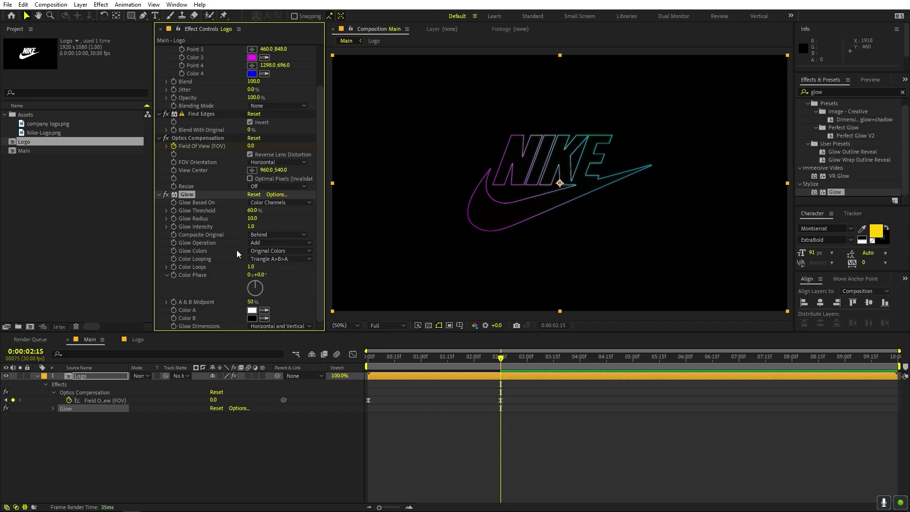
Set Glow Intensity to 0.9, Glow Radius to 80, and Glow Threshold to about 31.8%
click(250, 227)
click(253, 227)
text(0.9)
key(Return)
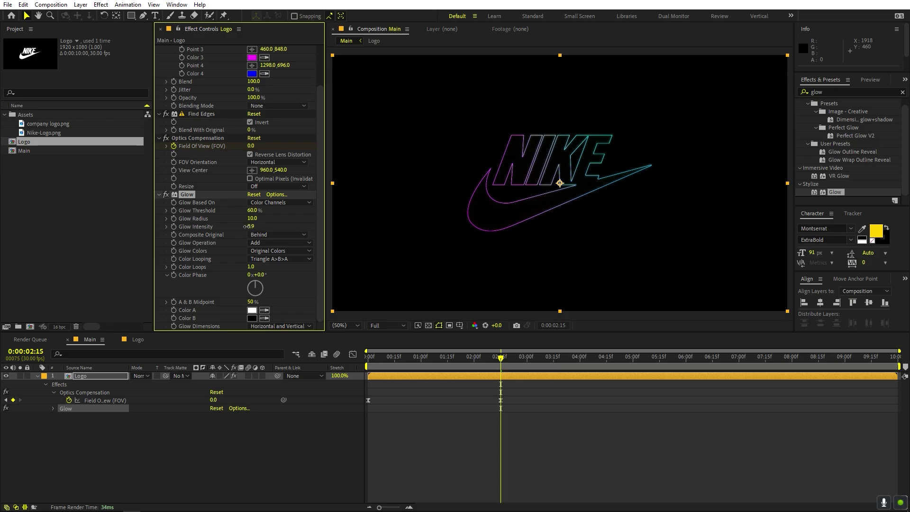
click(300, 213)
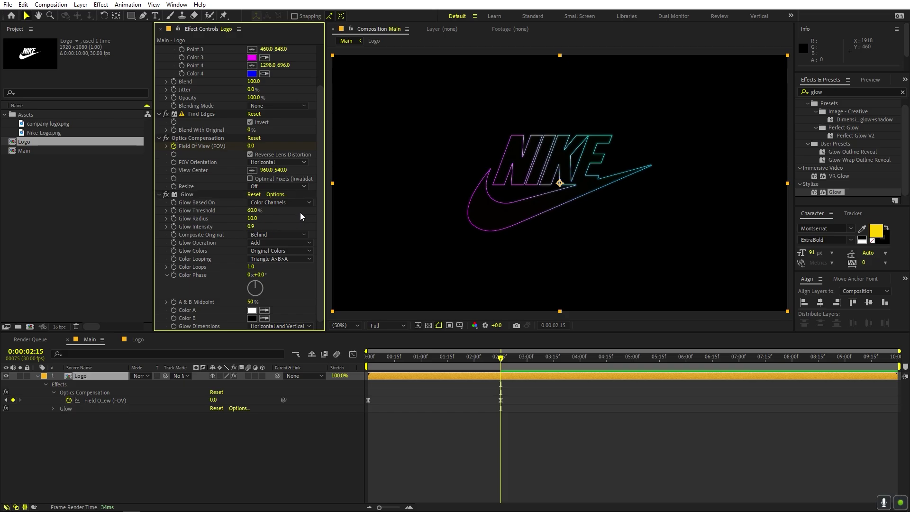
click(253, 218)
drag(254, 218, 280, 218)
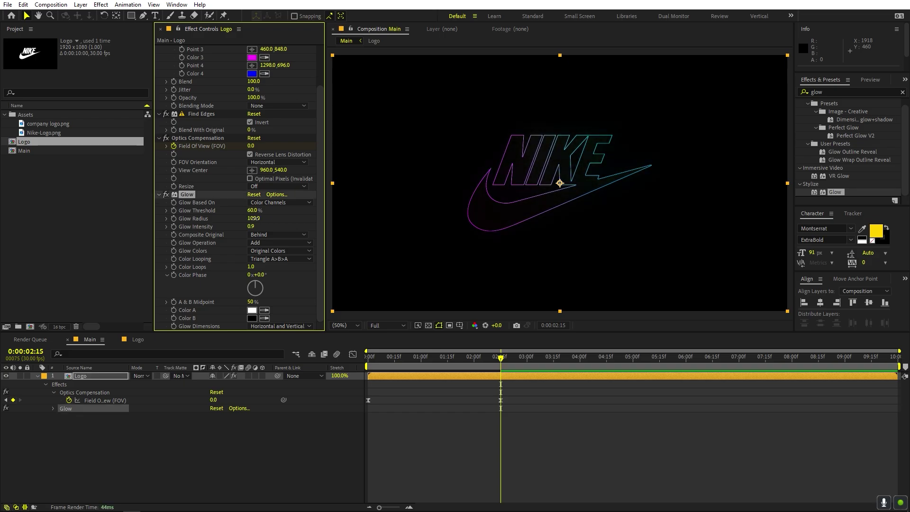
click(254, 219)
text(80)
key(Return)
drag(254, 214, 222, 216)
Duplicate the Glow twice, giving Glow 2 radius 243 and Glow 3 radius 730
key(ctrl+d)
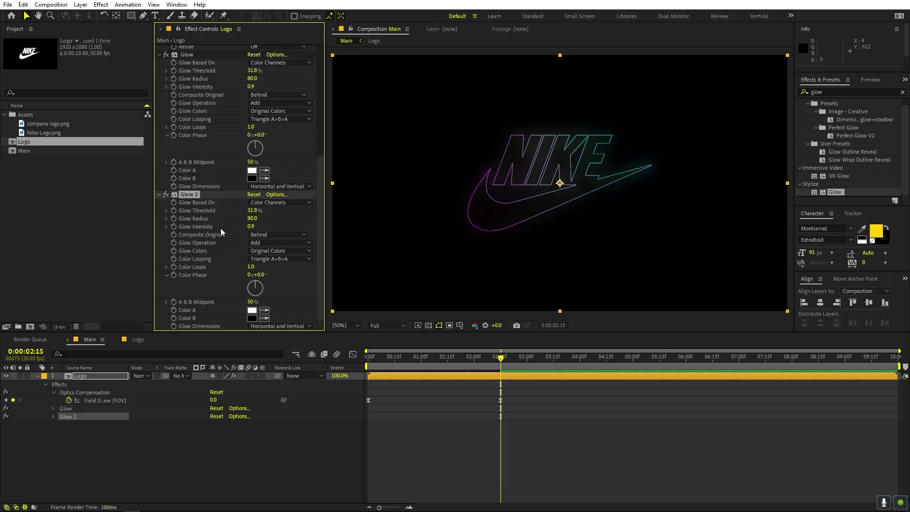
click(252, 220)
click(252, 220)
text(243)
key(Return)
key(ctrl+d)
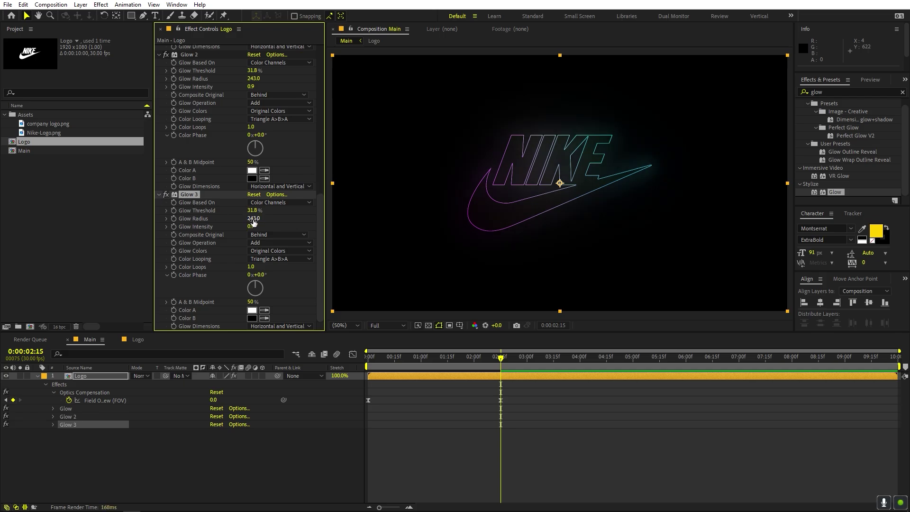
click(254, 219)
text(730)
key(Return)
Add Glow 4 with radius 1000 and preview the animation
key(ctrl+d)
click(253, 218)
text(1000)
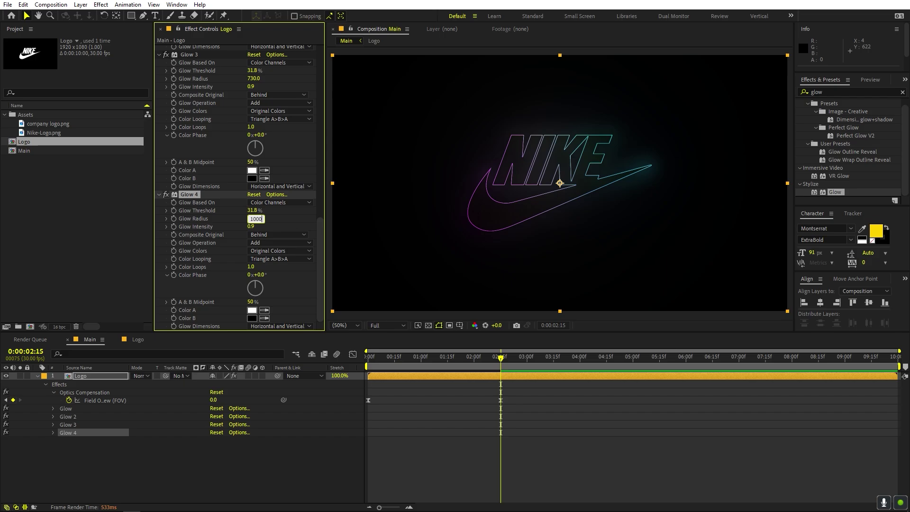
key(Return)
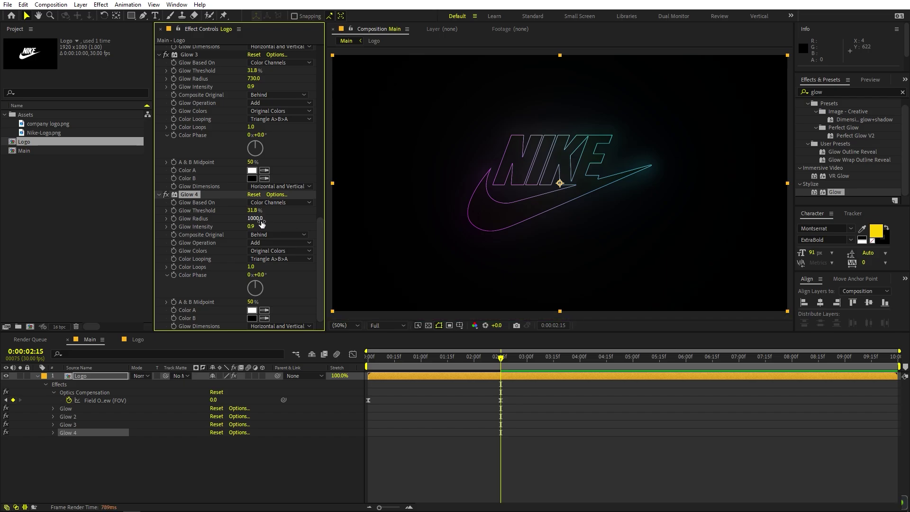
click(551, 440)
key(space)
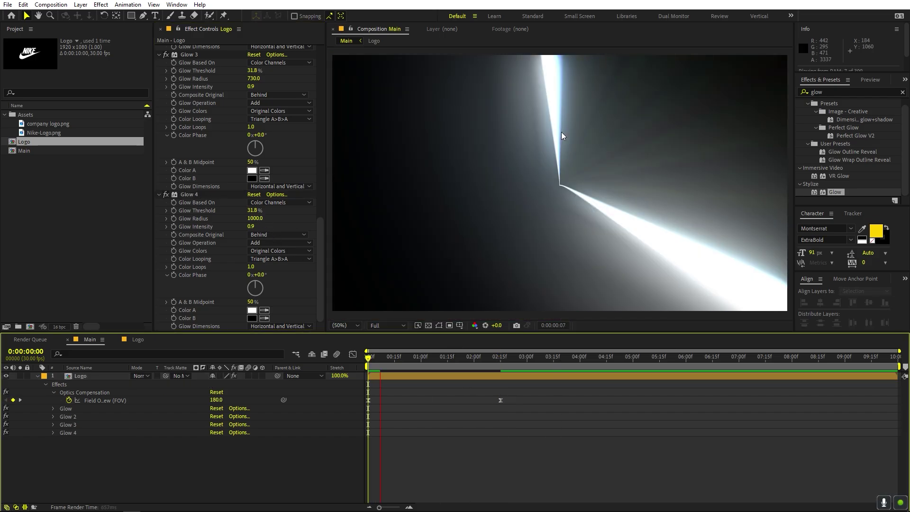
Set preview resolution to Quarter and play the animation from the first frame
click(866, 79)
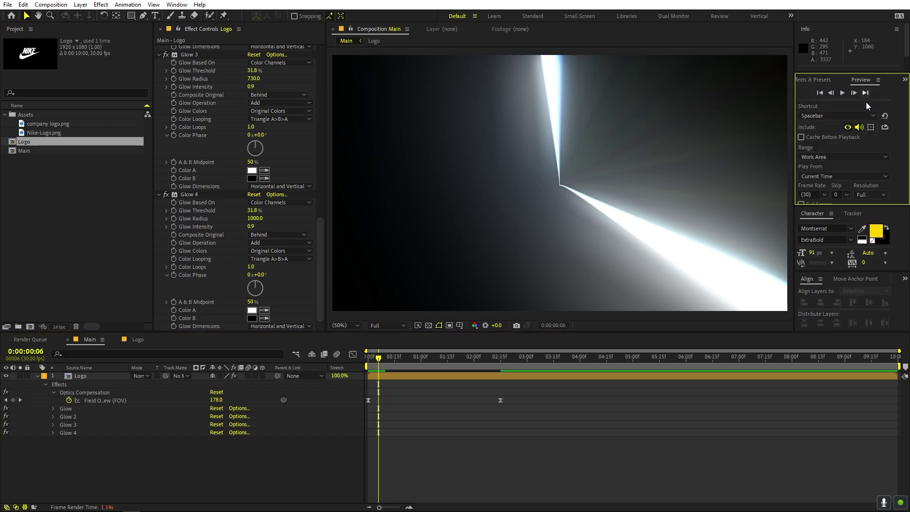
click(873, 195)
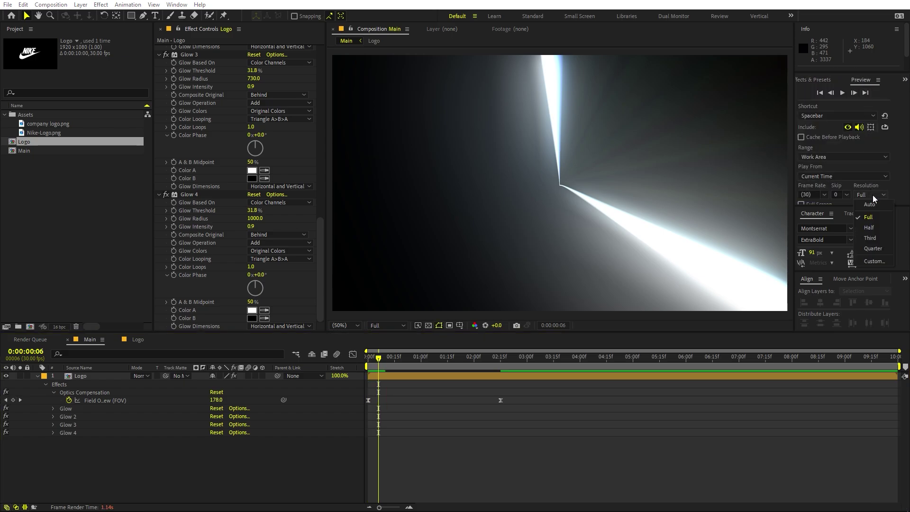
click(872, 248)
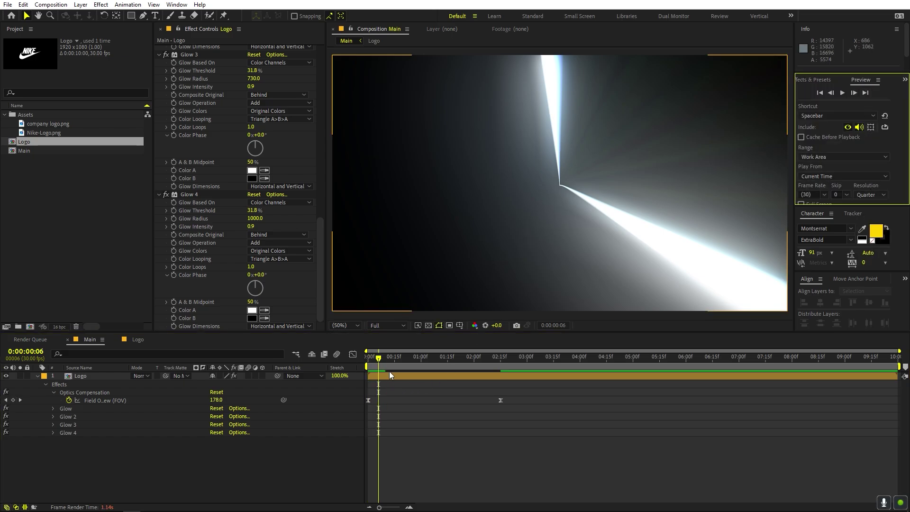
click(530, 443)
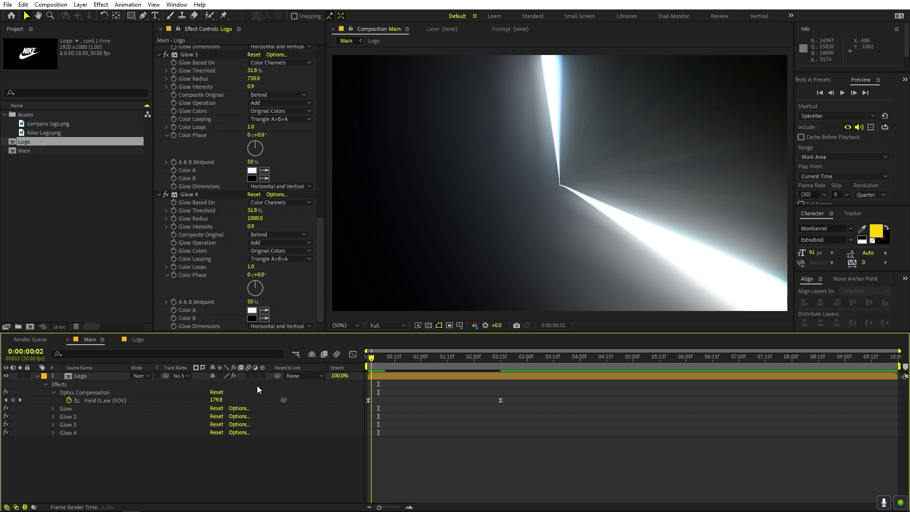
key(Home)
key(space)
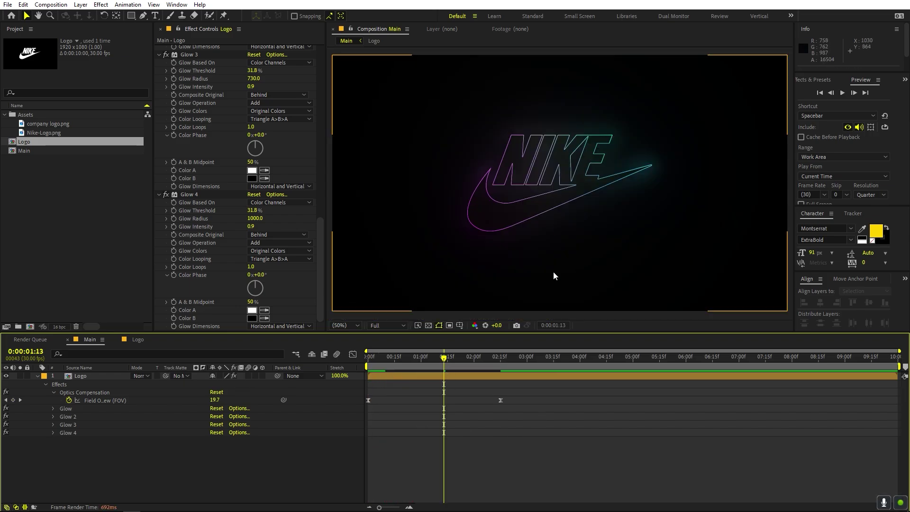
key(space)
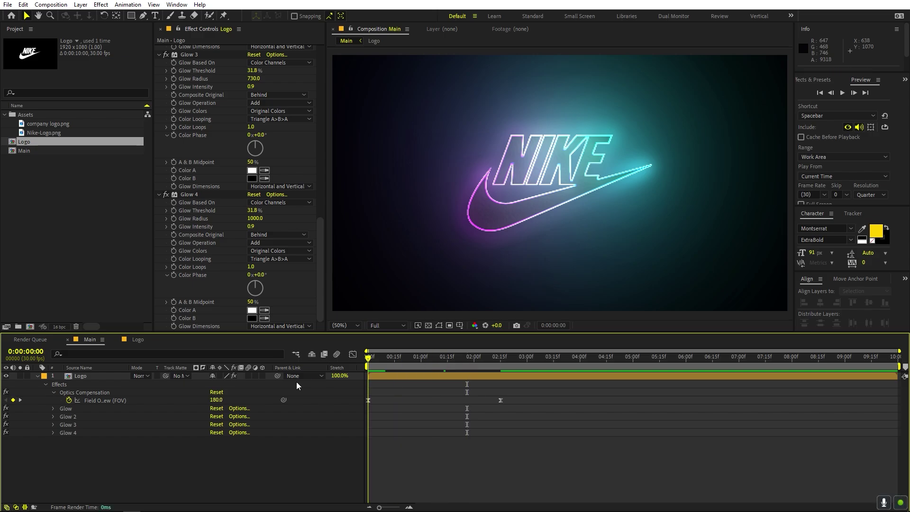
key(space)
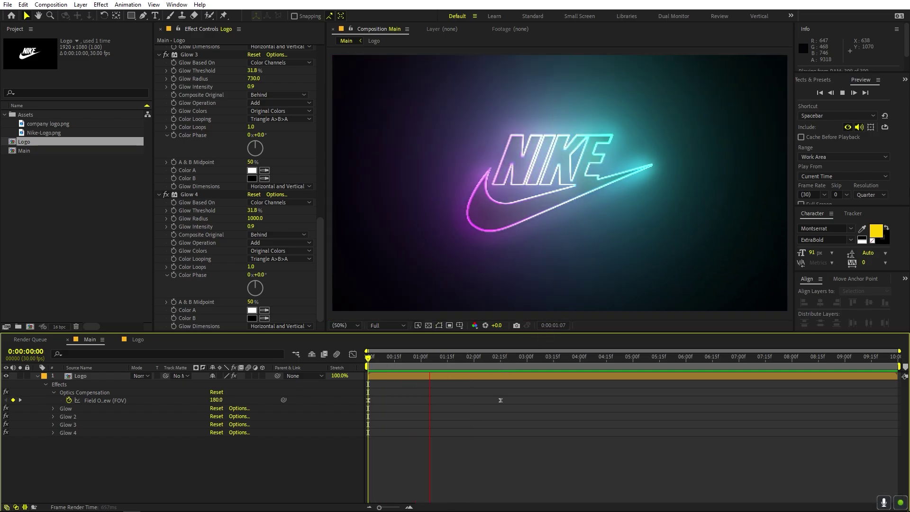
key(space)
Switch preview resolution to Full and move the time indicator to 0:00:01:16
click(877, 195)
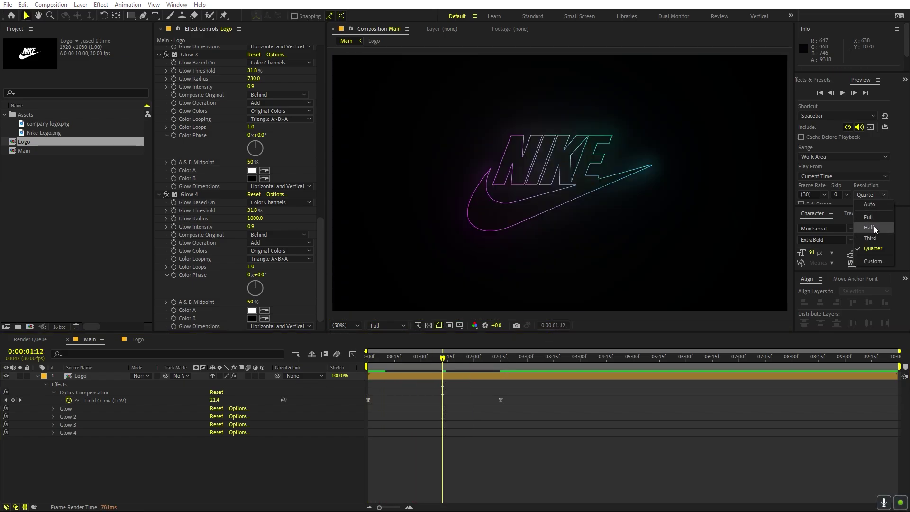
click(868, 216)
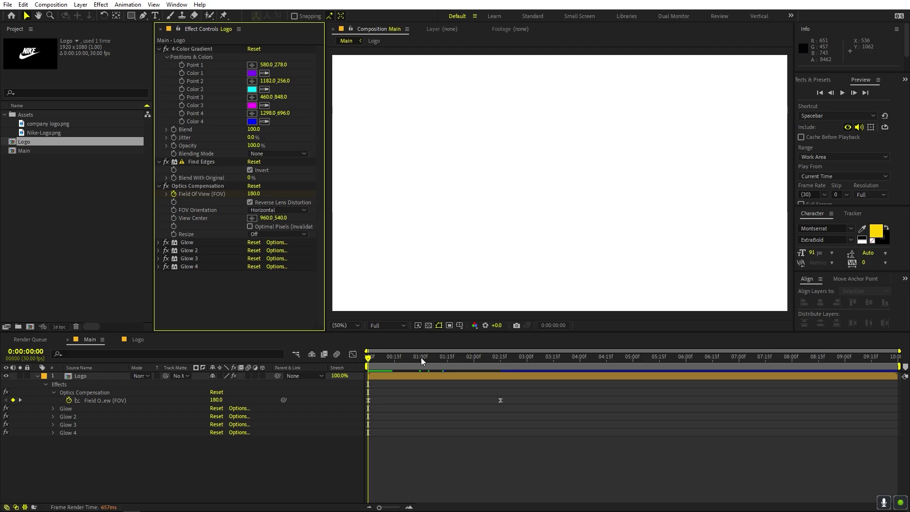
drag(421, 357, 449, 358)
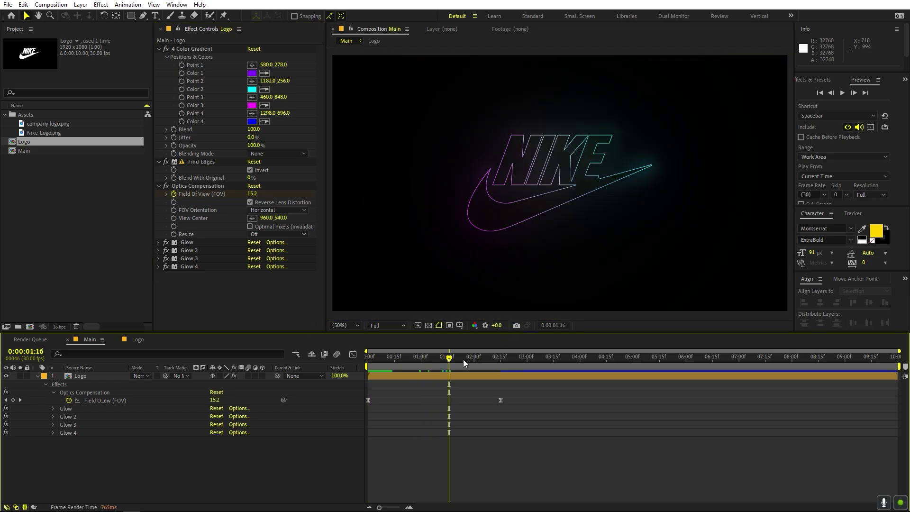
key(ctrl+5)
Search 'cc com' and apply CC Composite to the Logo layer
click(834, 91)
text(cc com)
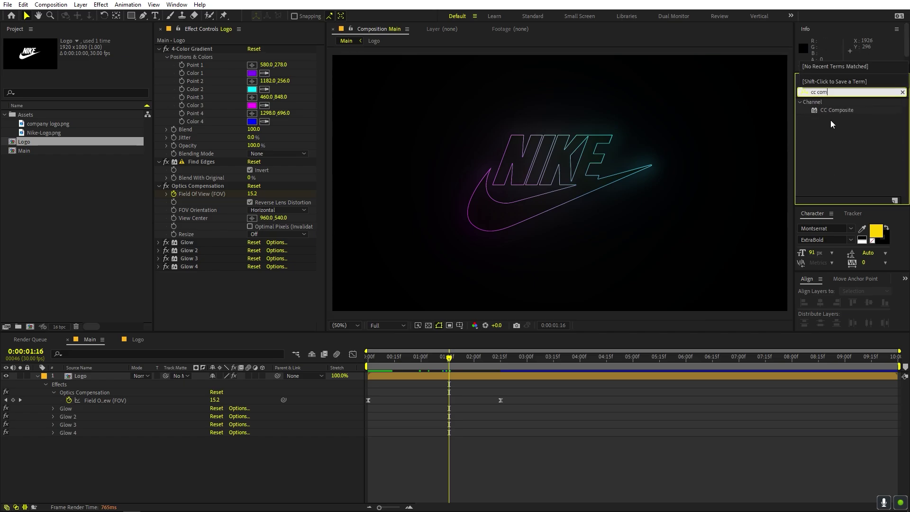
drag(836, 110, 193, 291)
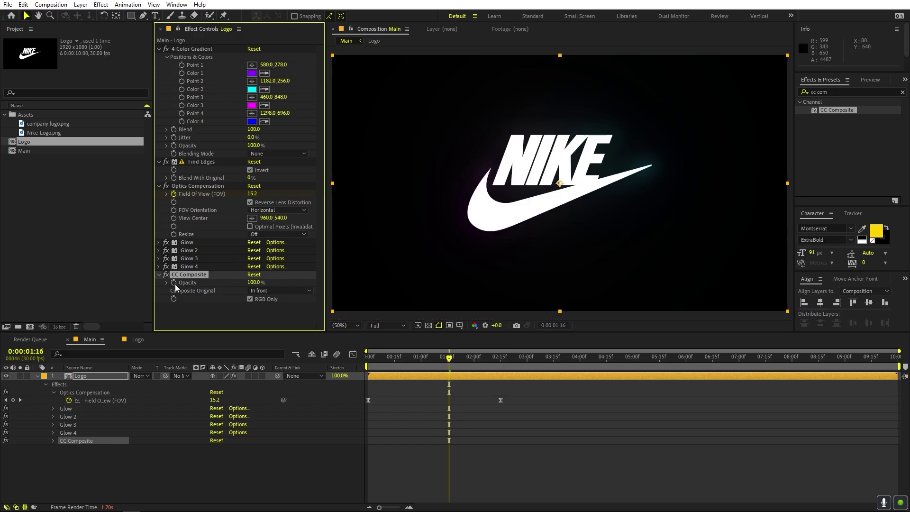
Keyframe CC Composite Opacity 0% at 1:26 and 100% at 2:15, then preview playback
key(e)
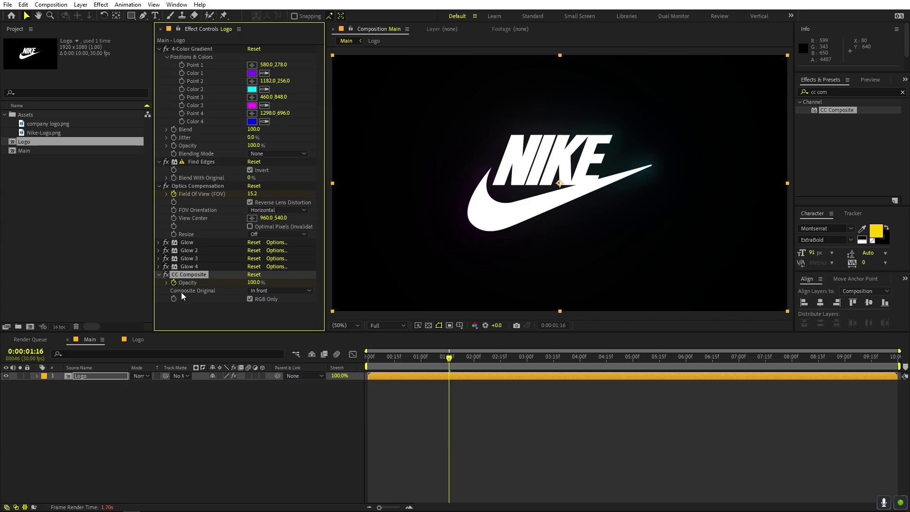
key(u)
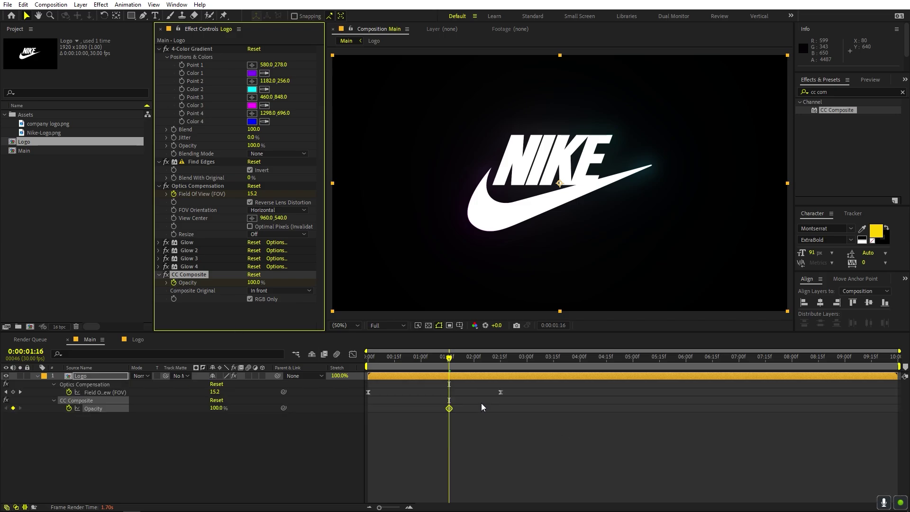
drag(449, 408, 502, 409)
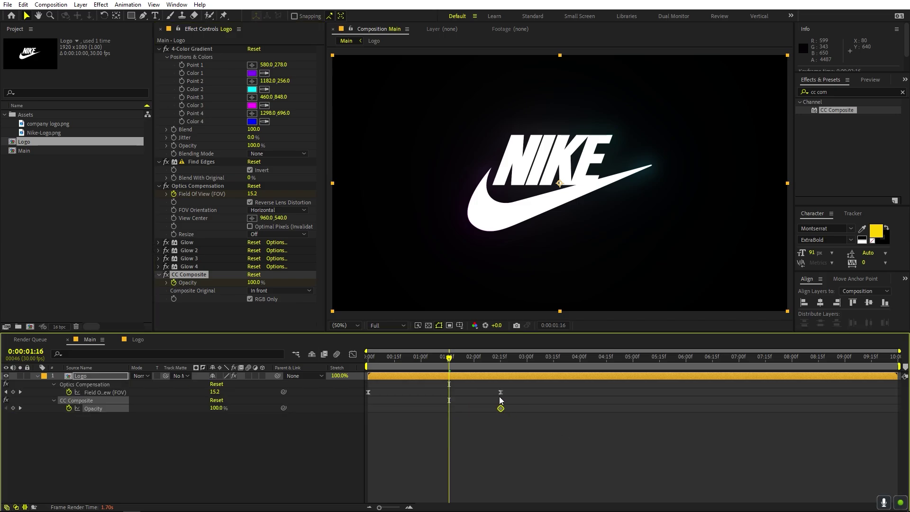
drag(451, 359, 467, 366)
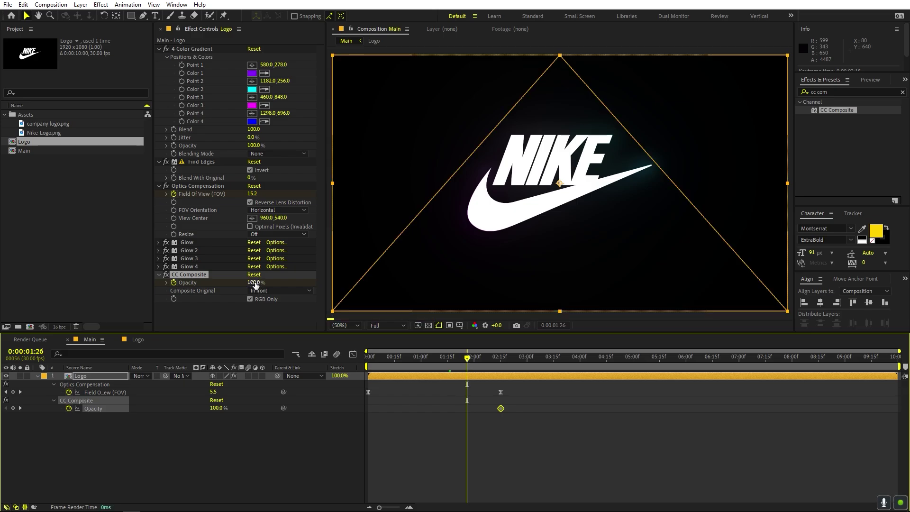
drag(255, 283, 256, 286)
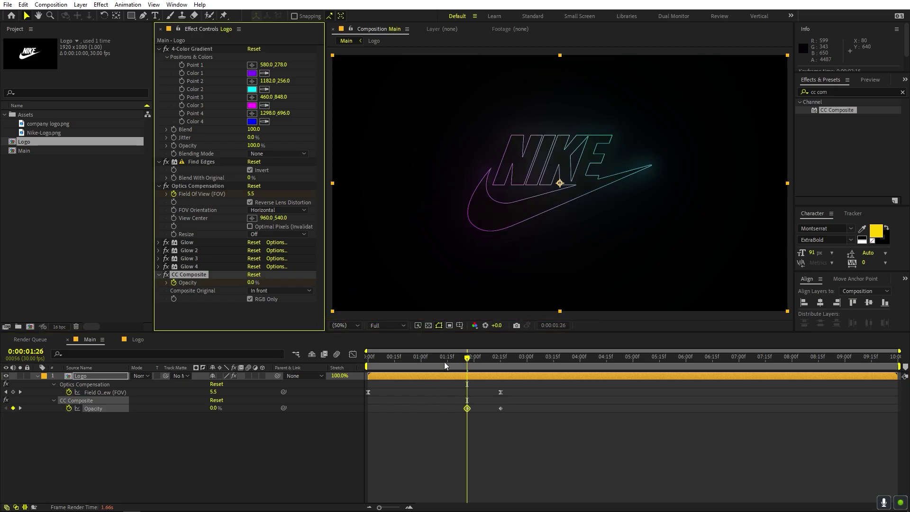
click(491, 428)
key(Home)
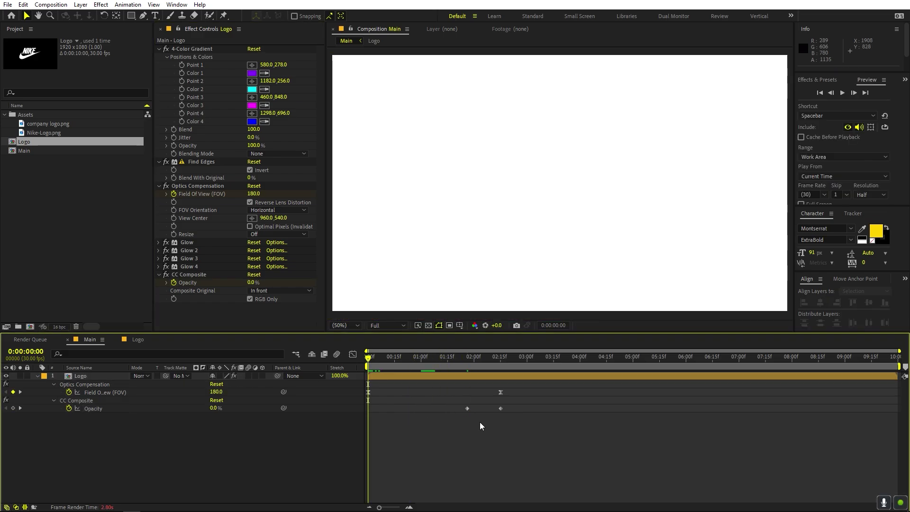
key(space)
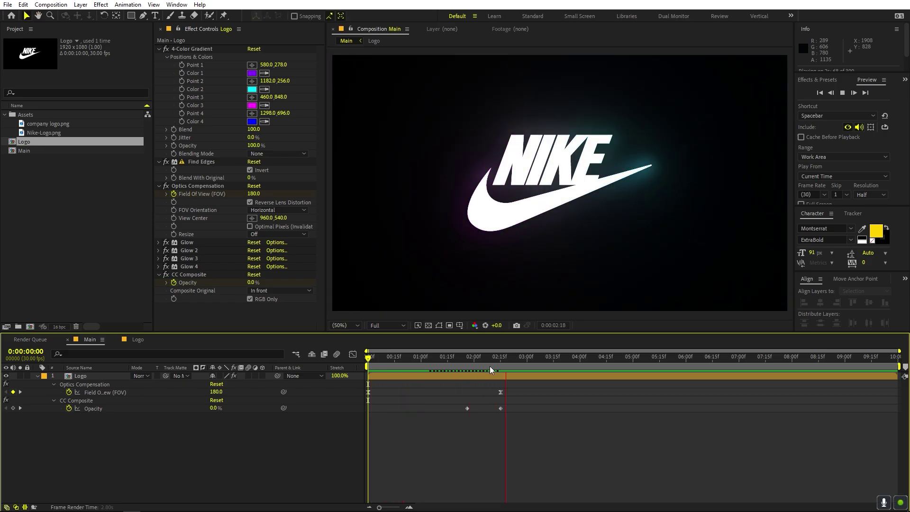
key(space)
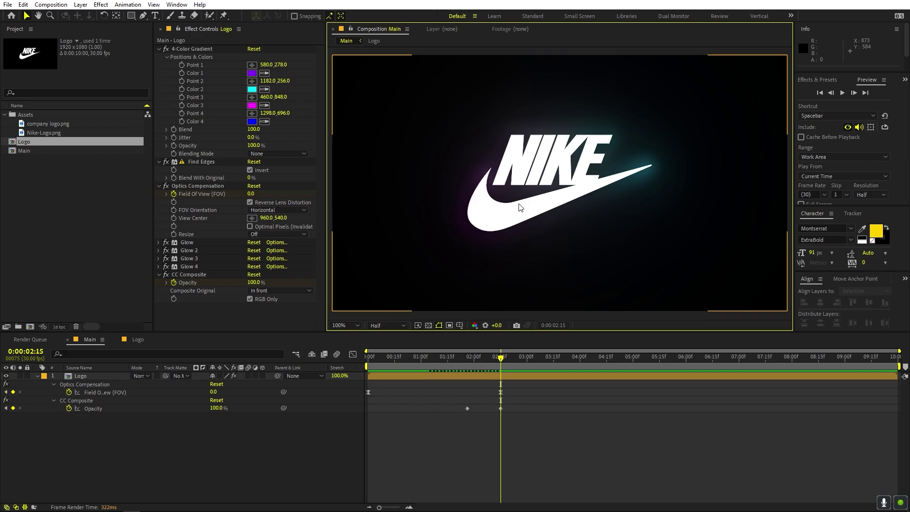
Zoom in on the logo and expand the first Glow effect's settings on the Logo layer
key(h)
scroll(518, 204, up, 6)
scroll(595, 210, down, 6)
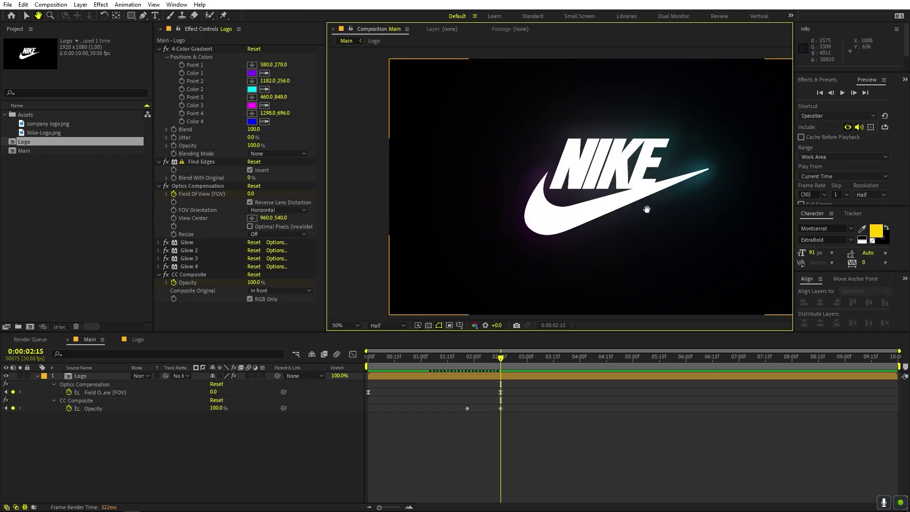
key(v)
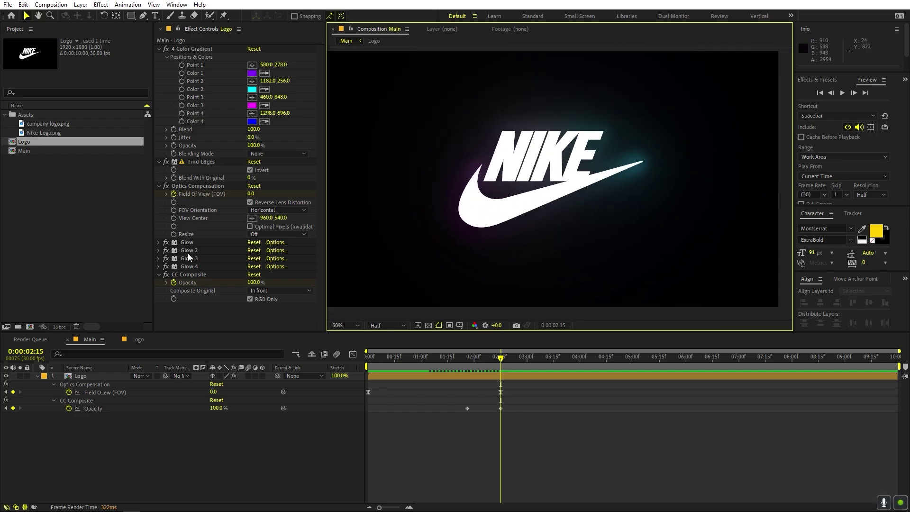
click(159, 242)
scroll(163, 244, down, 3)
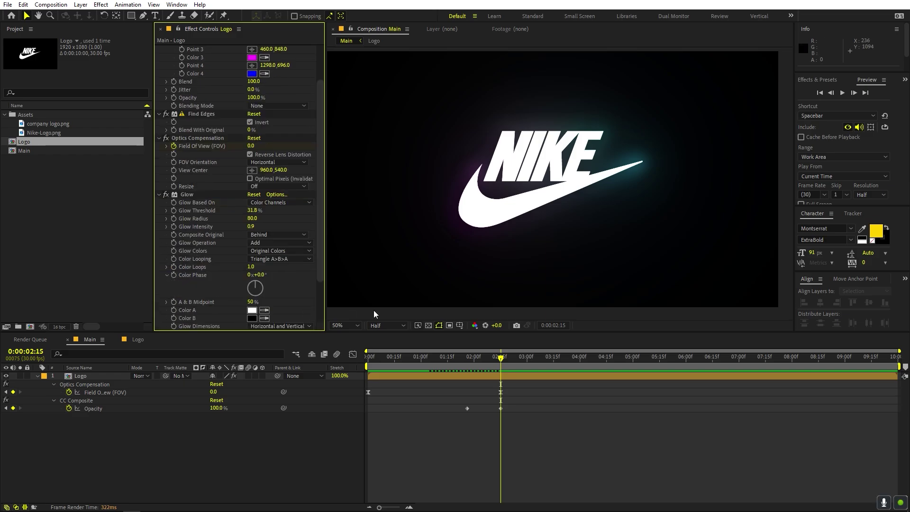
click(451, 374)
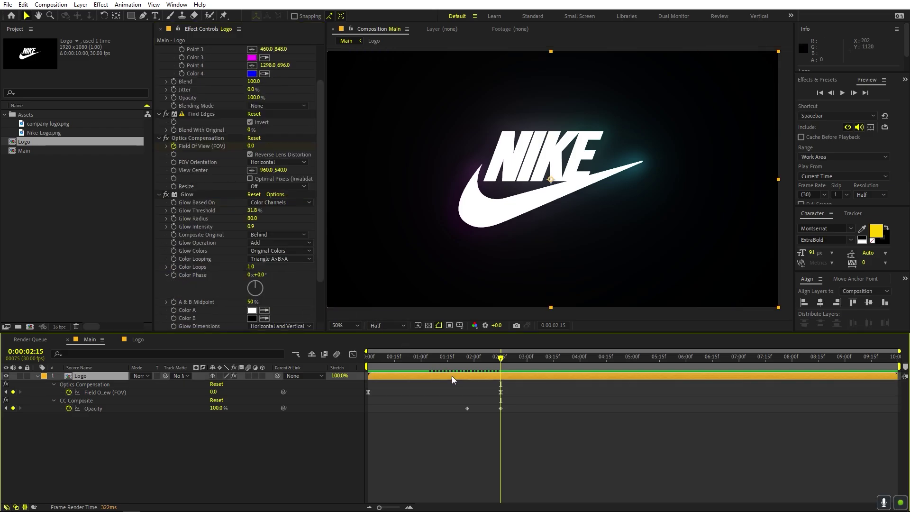
key(u)
key(u)
Add a Glow Intensity keyframe of 0.9 at about 2:07, then move to 2:24
drag(478, 357, 488, 362)
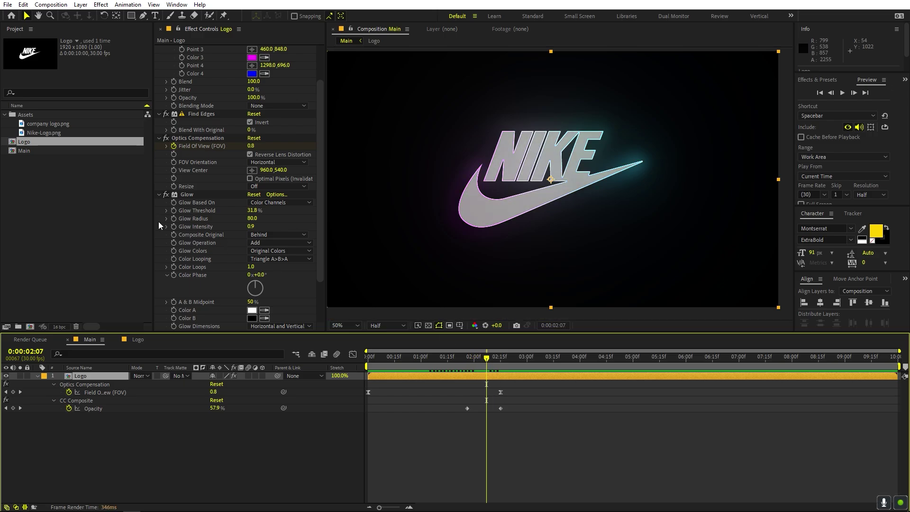
click(173, 226)
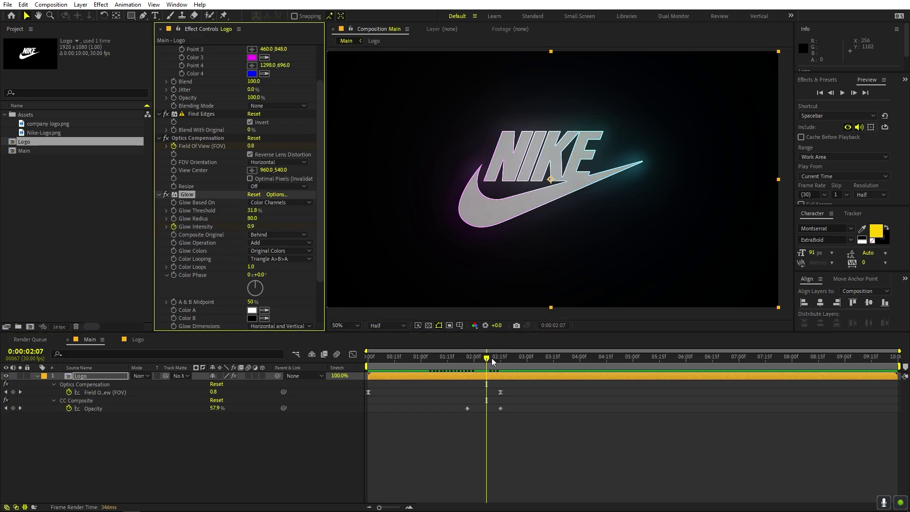
drag(491, 357, 516, 359)
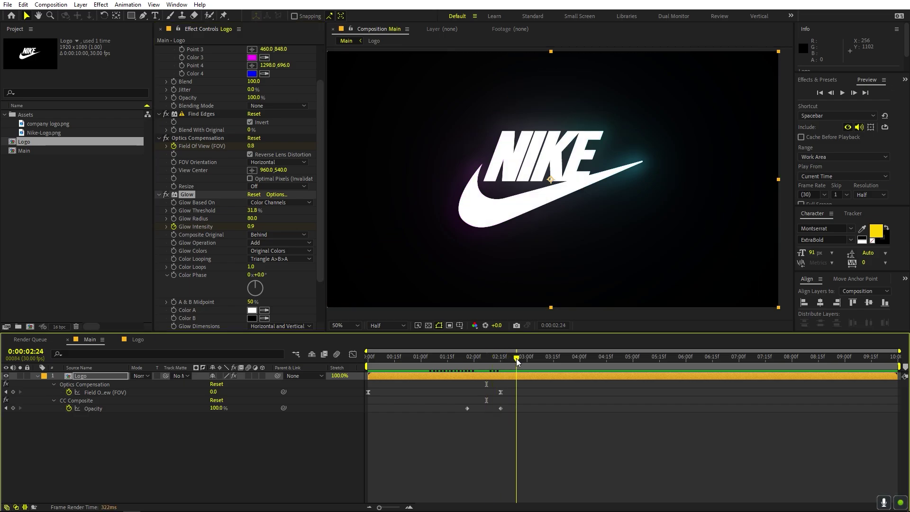
key(u)
key(u)
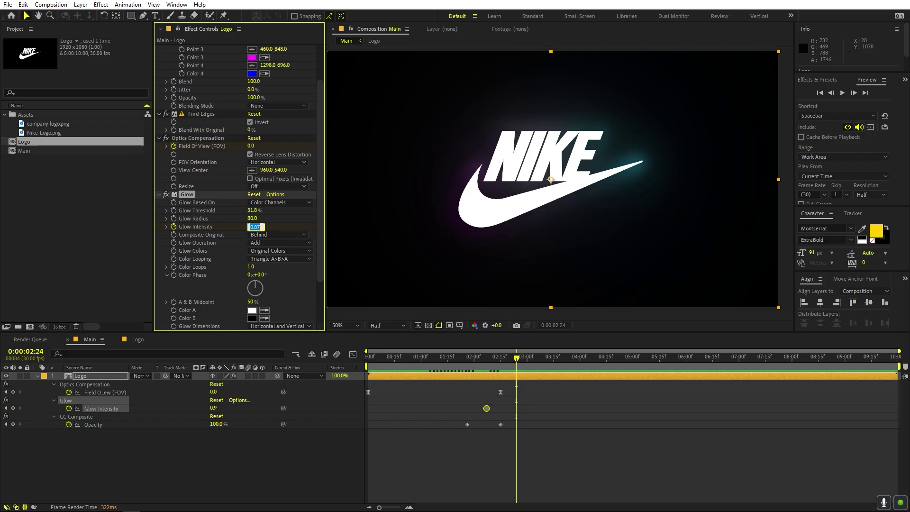
Set the first Glow's Intensity to 0 at 2:24 so the glow fades out
click(251, 226)
text(0)
key(Return)
scroll(249, 233, down, 3)
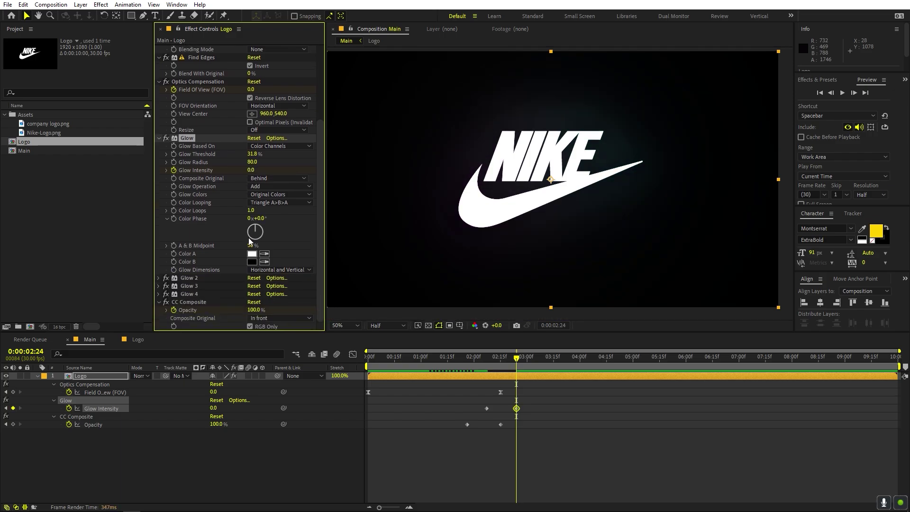
Preview the glow fade, then start keyframing Find Edges' Blend With Original at 2:16
click(473, 353)
key(space)
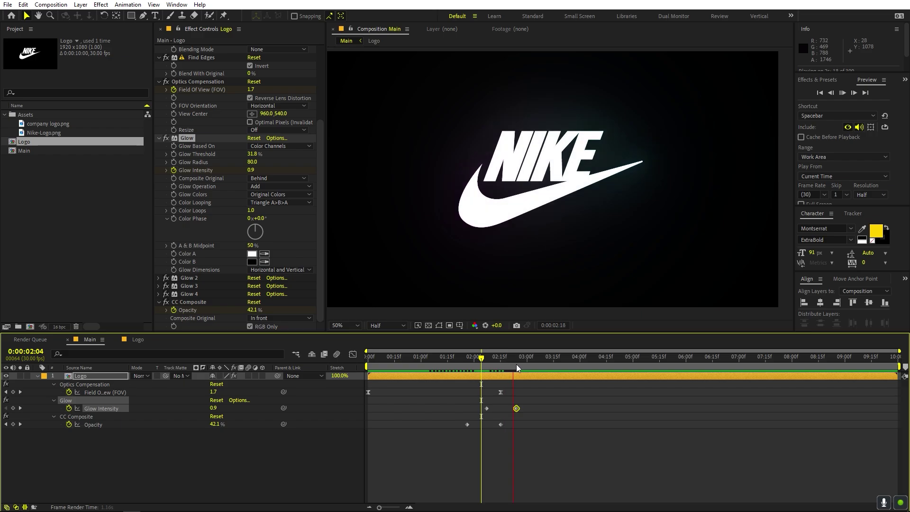
key(space)
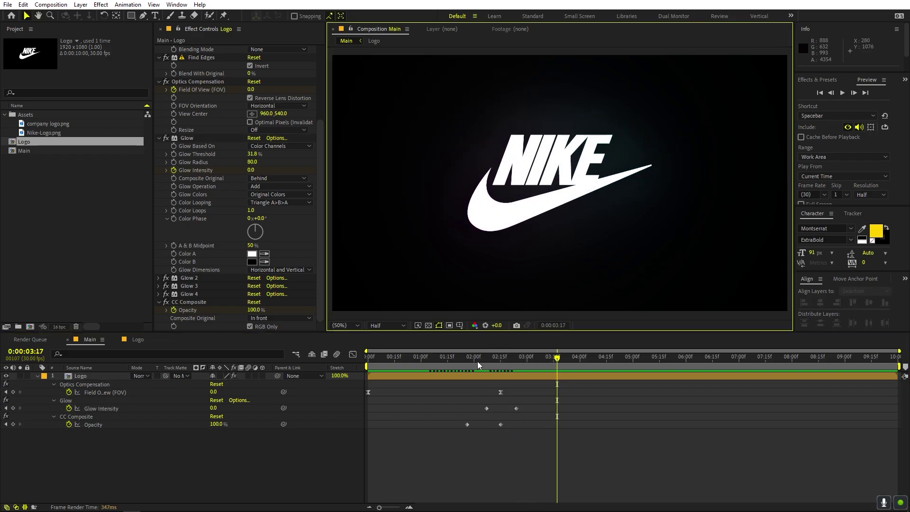
click(470, 362)
drag(471, 361, 503, 368)
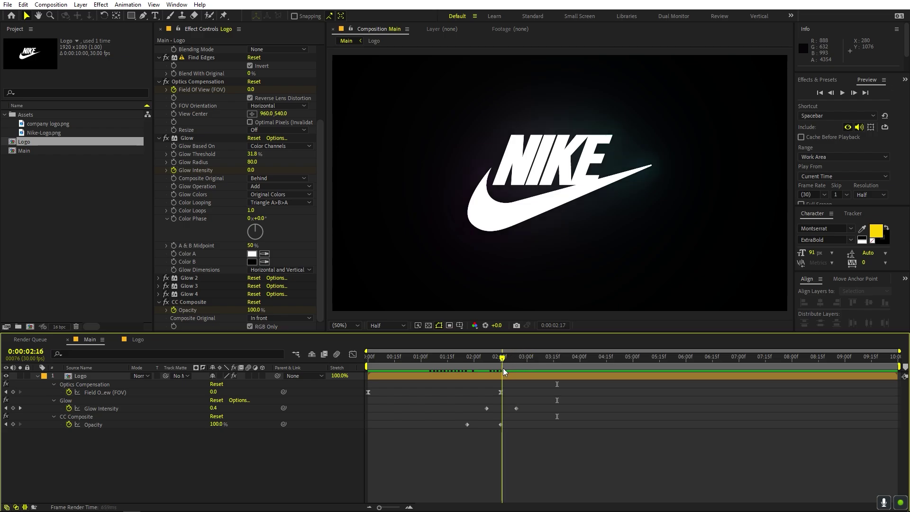
scroll(204, 83, up, 4)
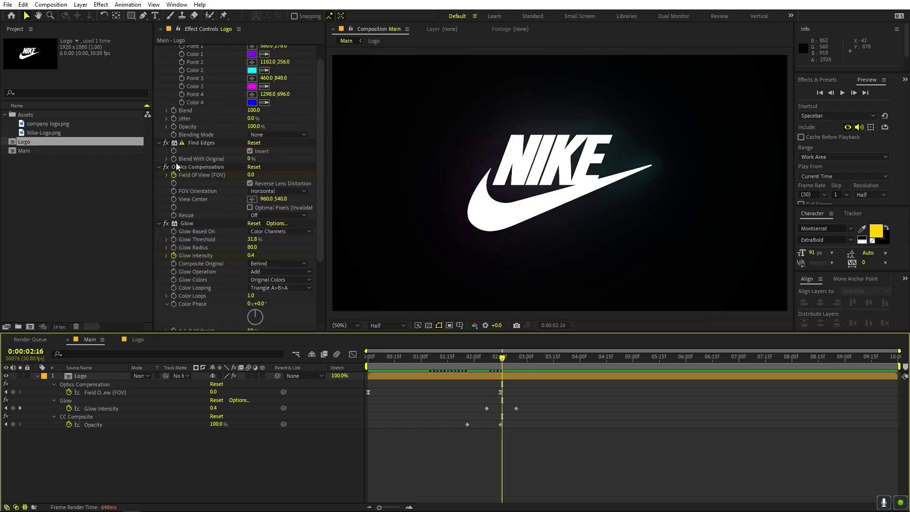
click(175, 159)
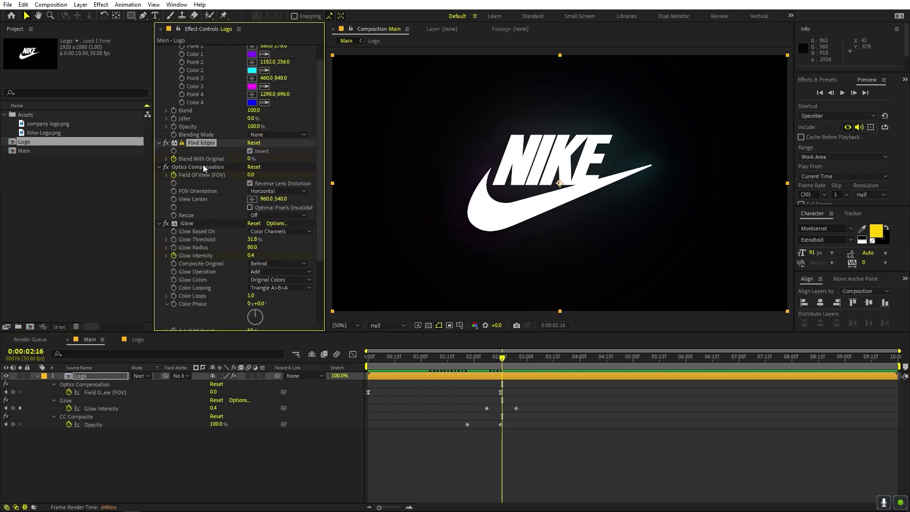
Move the Blend With Original keyframe to about 2:07 and set it to 100% at 2:24
drag(503, 393, 487, 393)
drag(501, 363, 516, 362)
drag(249, 161, 508, 295)
Preview the backdrop reveal and check the frame at 2:07
click(469, 357)
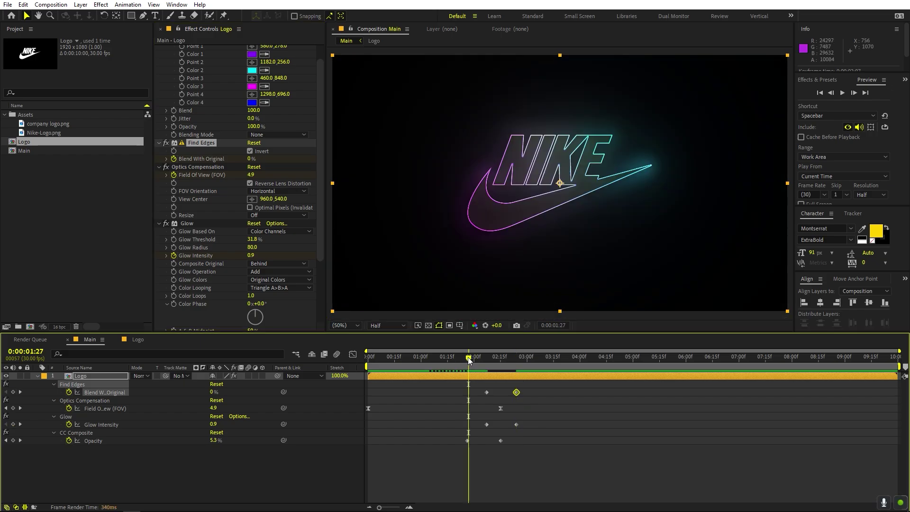
key(space)
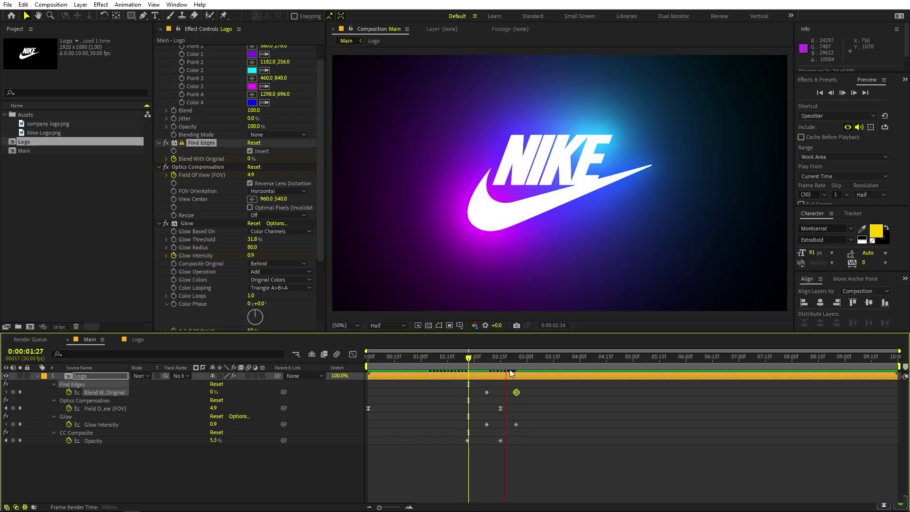
key(space)
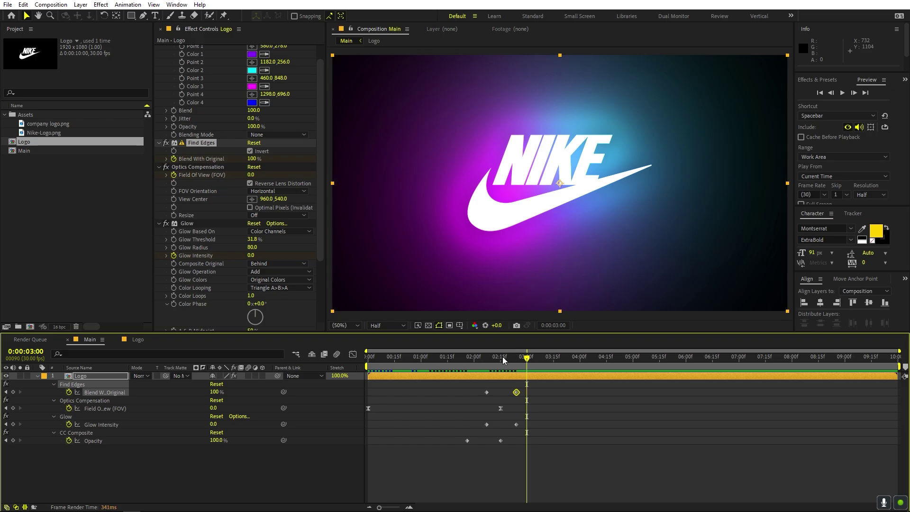
click(487, 358)
scroll(194, 132, up, 1)
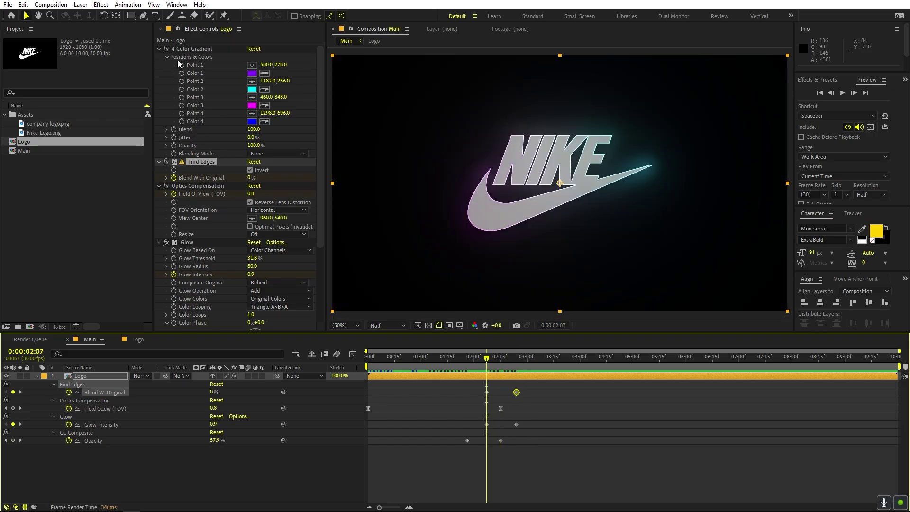
Keyframe 4-Color Gradient Opacity at 100% at 02:07 and 0% at 02:15
click(173, 146)
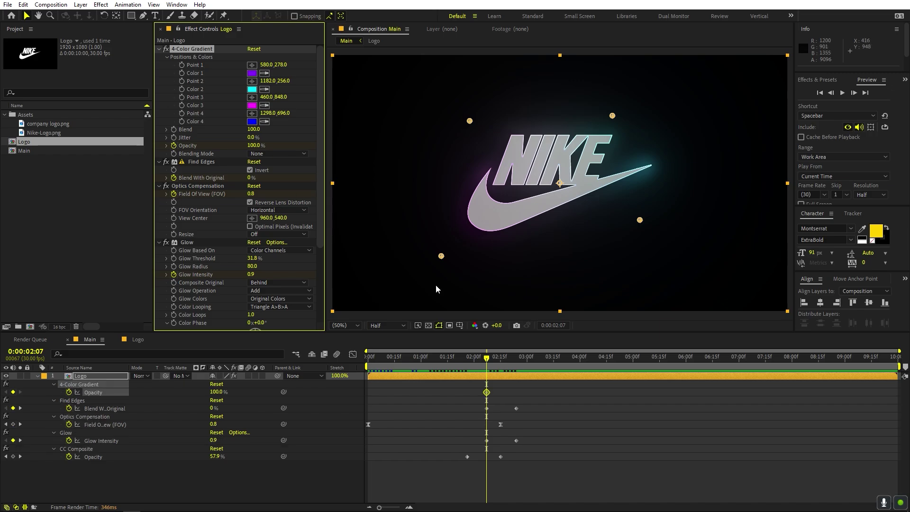
drag(489, 371, 507, 368)
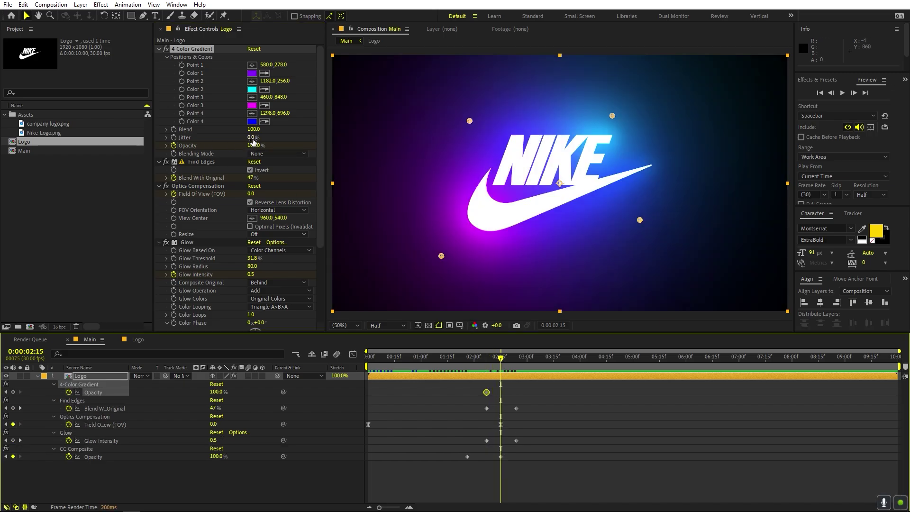
drag(252, 141, 222, 142)
key(space)
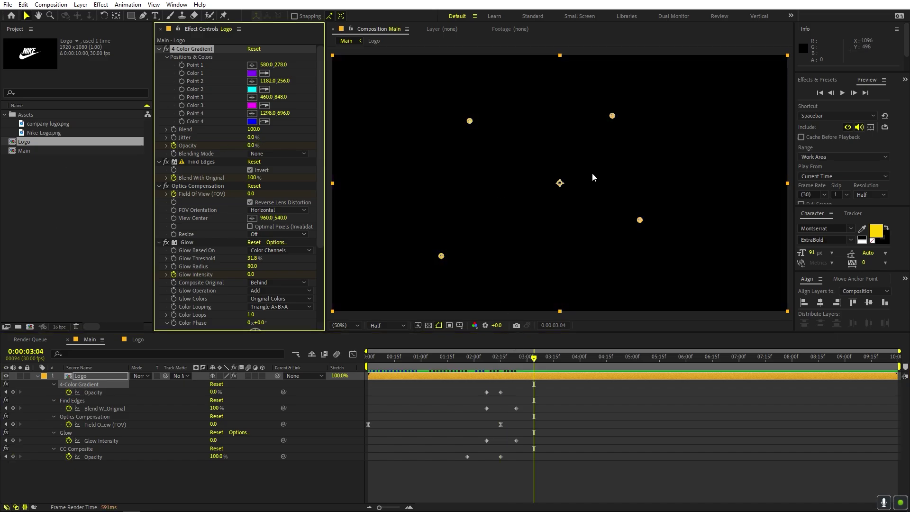
Set the 4-Color Gradient's Blending Mode to Normal and preview from around 02:00
click(277, 153)
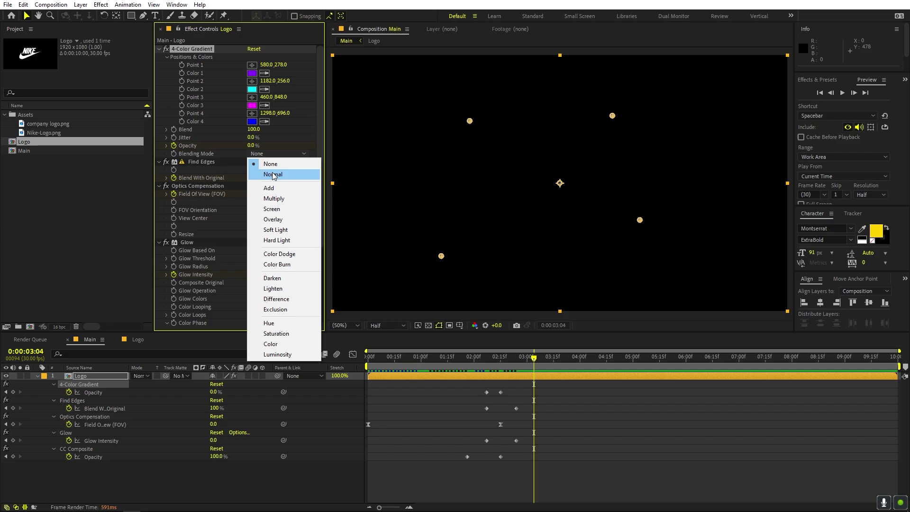
click(273, 174)
click(471, 361)
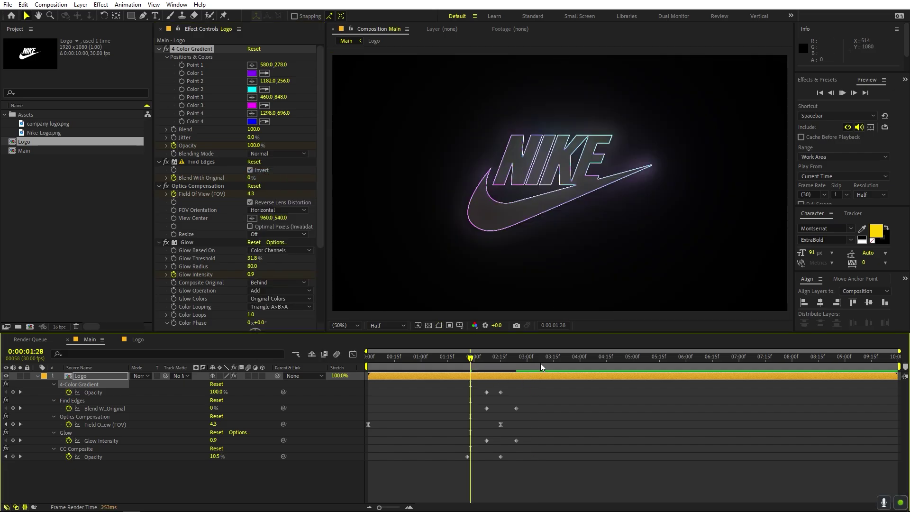
key(space)
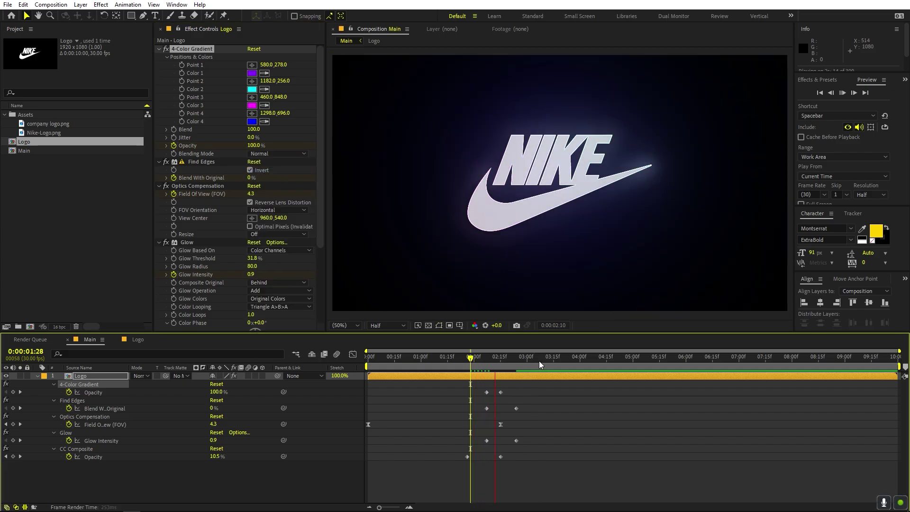
Expand the Glow 3 and Glow 2 settings in Effect Controls
drag(509, 357, 486, 357)
scroll(180, 243, down, 1)
scroll(180, 244, down, 3)
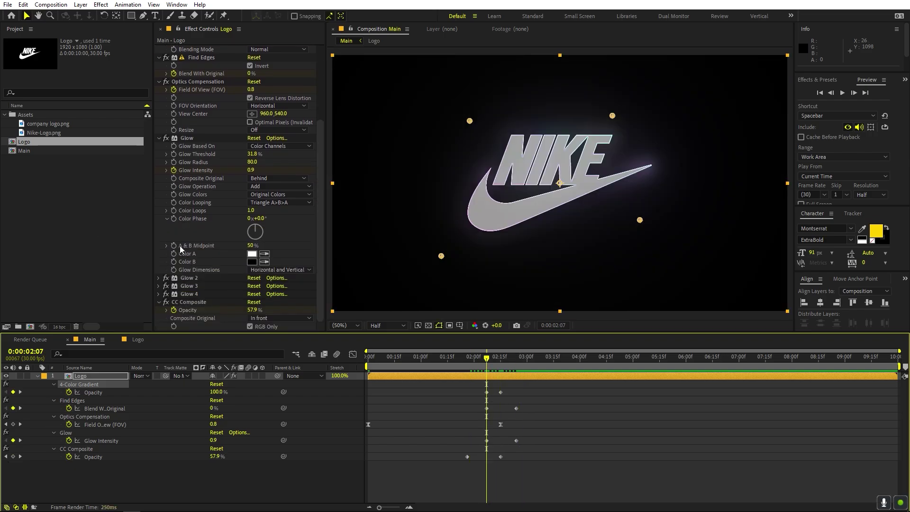
click(159, 286)
scroll(158, 280, down, 3)
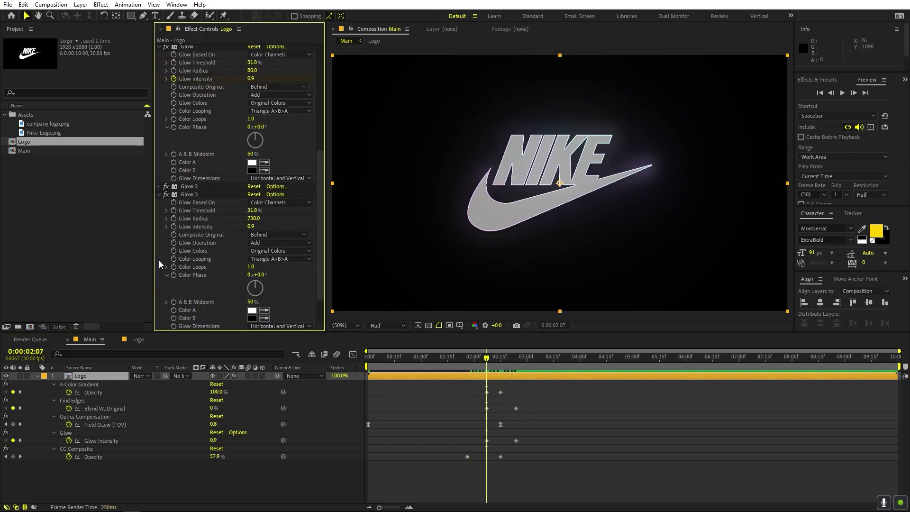
click(159, 187)
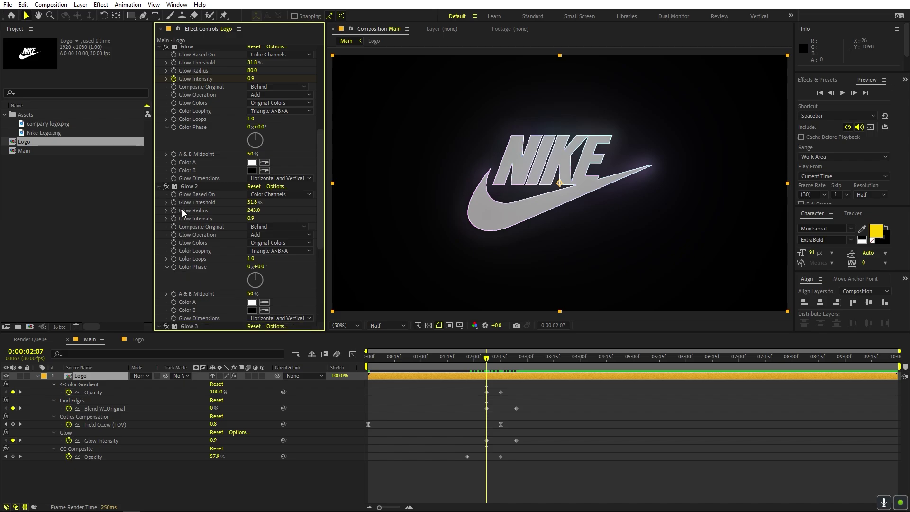
Keyframe Glow 2 Intensity at 0.9 and set it to 0 at 02:24
click(173, 217)
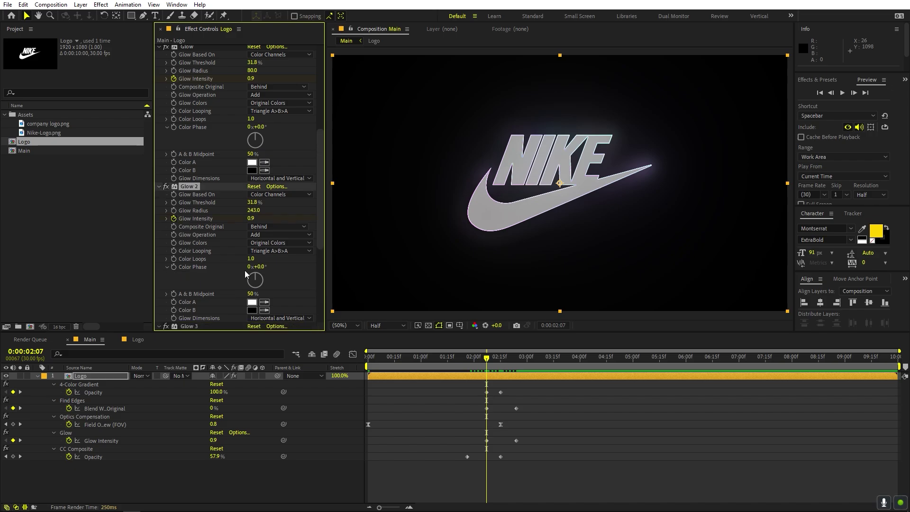
click(492, 363)
click(516, 363)
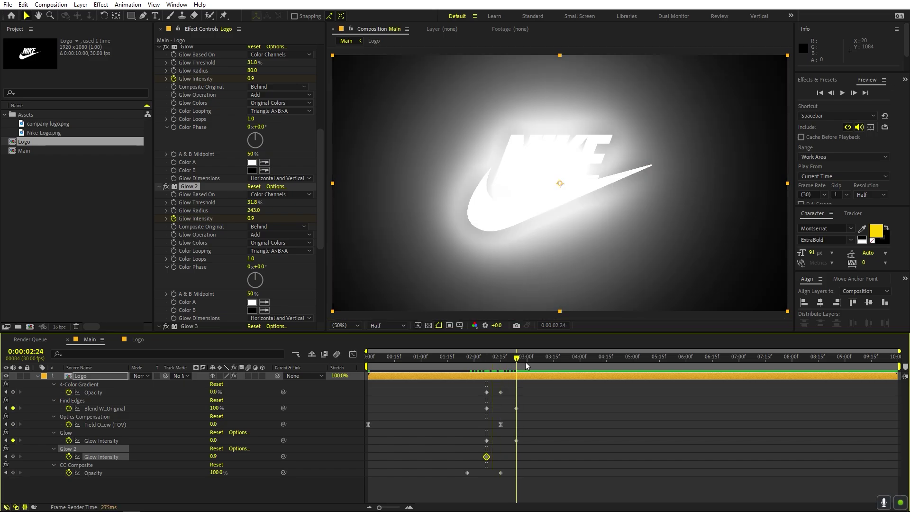
click(251, 218)
text(0)
key(Return)
scroll(235, 232, down, 5)
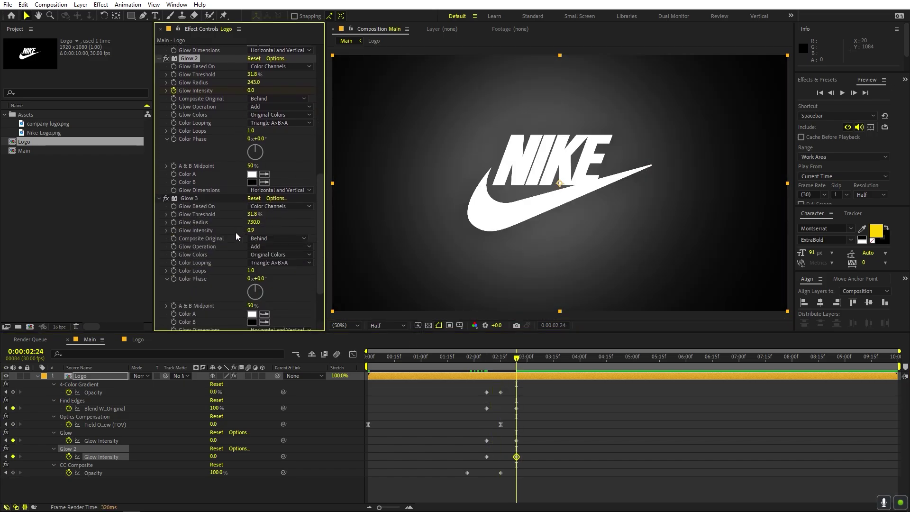
Keyframe Glow 3 and Glow 4 Intensity at 0.9 and shift those keyframes back to 02:07
click(174, 230)
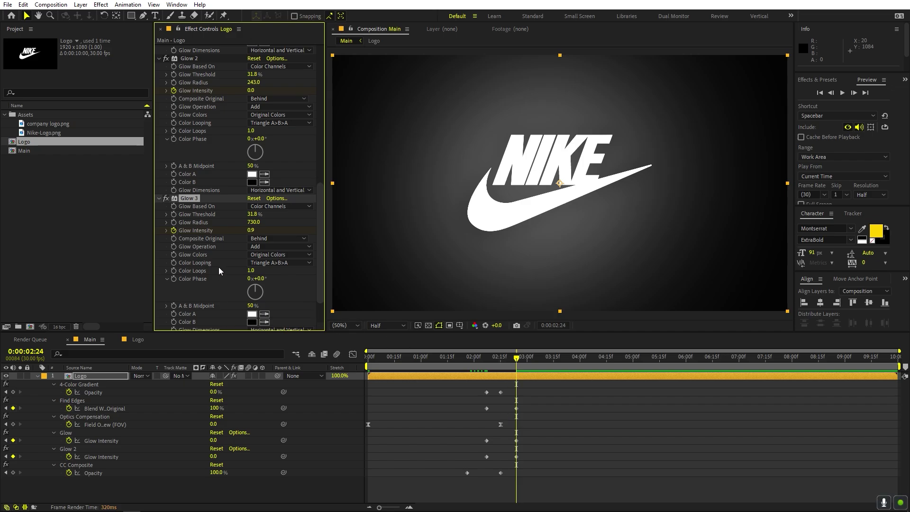
scroll(219, 271, down, 2)
click(159, 294)
scroll(175, 278, down, 4)
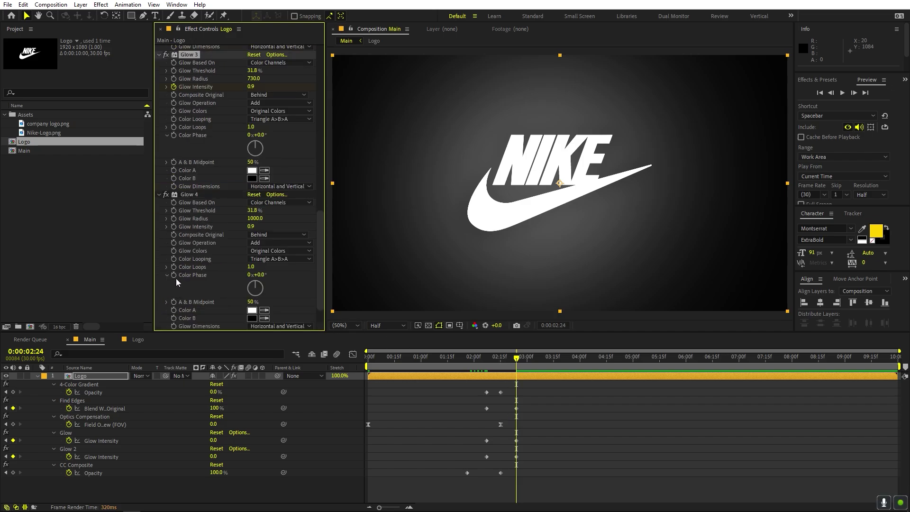
click(173, 227)
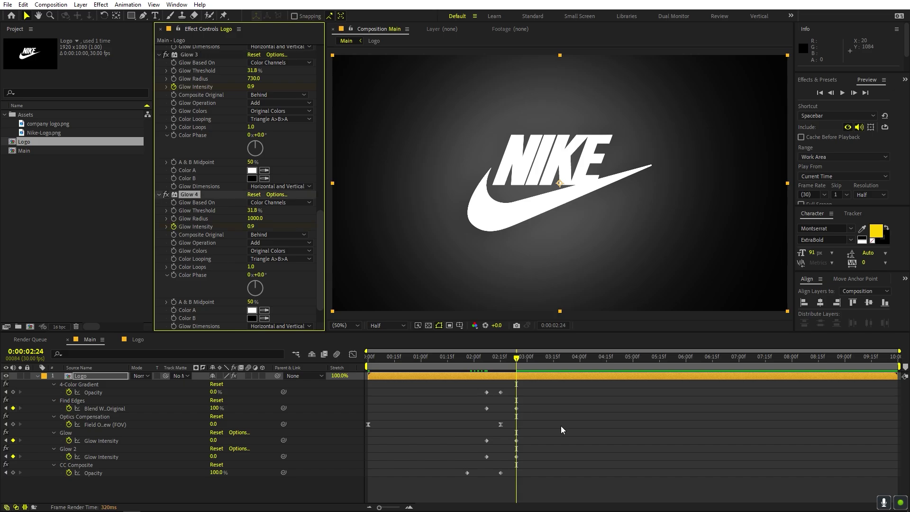
key(u)
key(u)
scroll(559, 459, down, 1)
shift+click(516, 467)
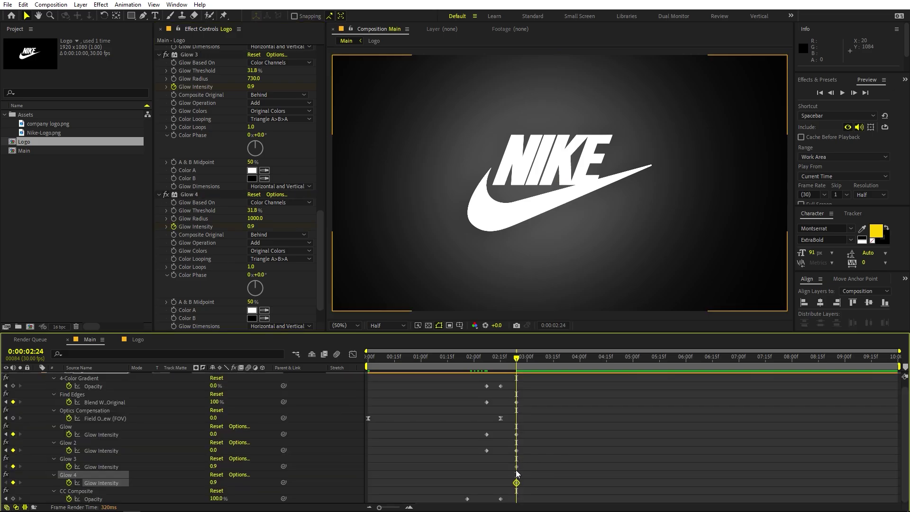
drag(517, 467, 487, 468)
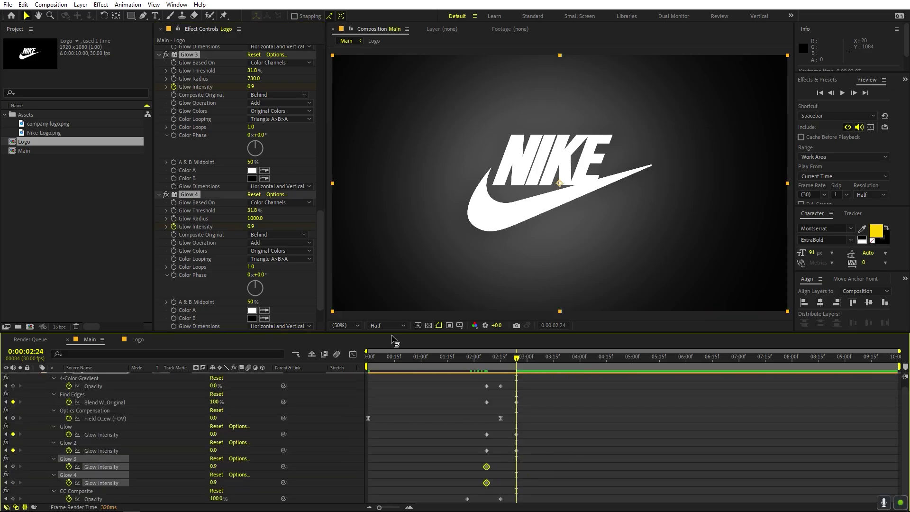
click(252, 227)
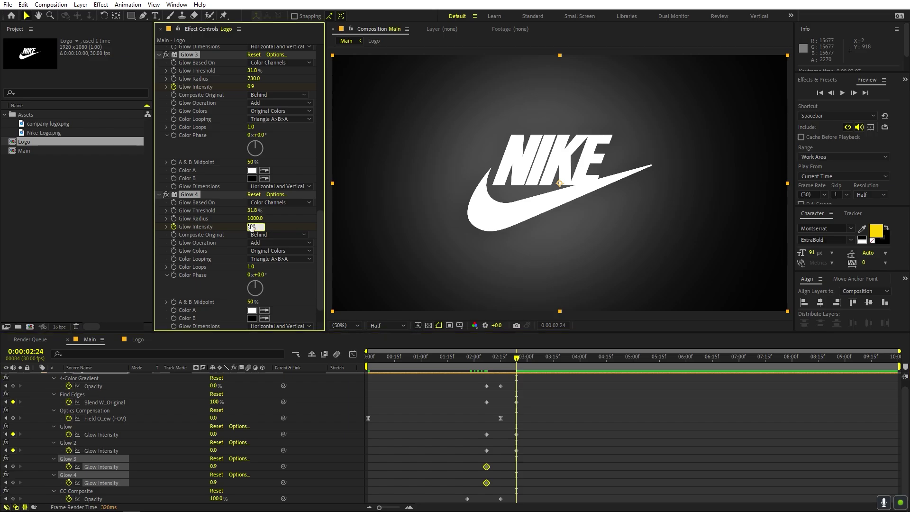
Preview the glow fade around 02:18–02:22 and shift both CC Composite Opacity keyframes slightly later
click(441, 358)
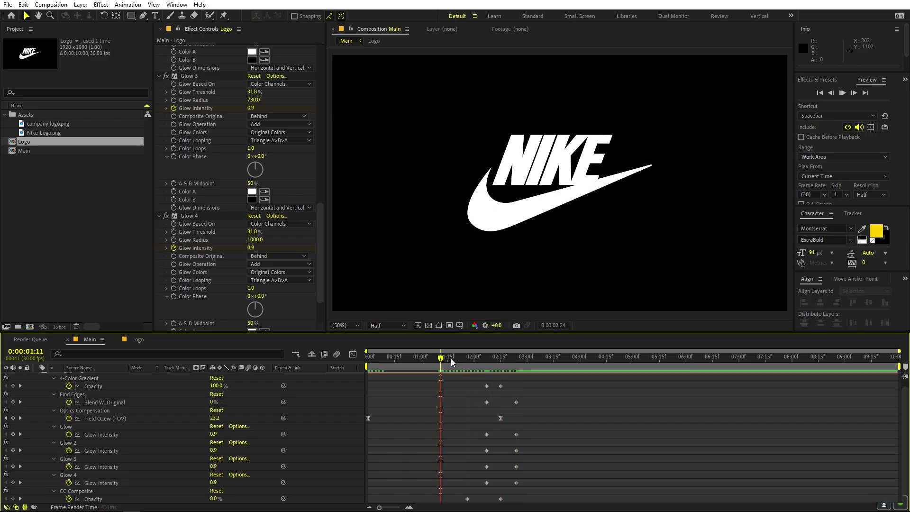
click(451, 359)
key(space)
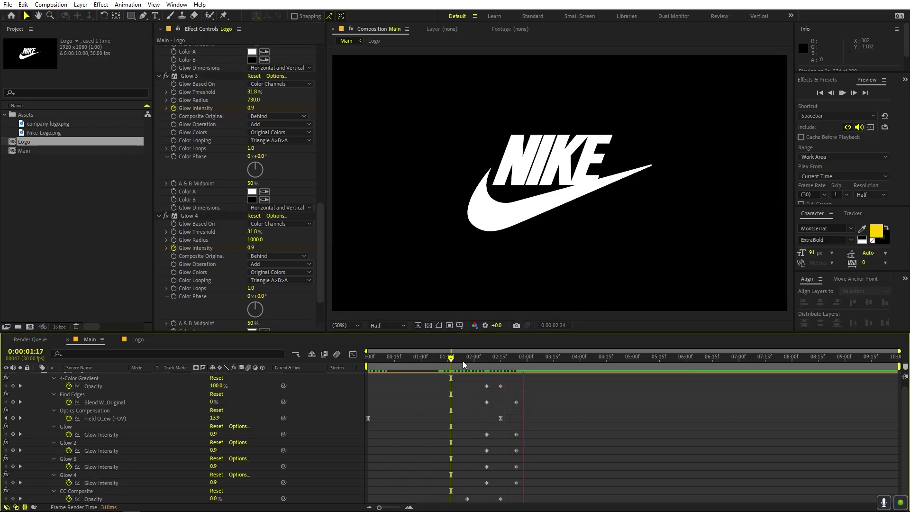
click(506, 356)
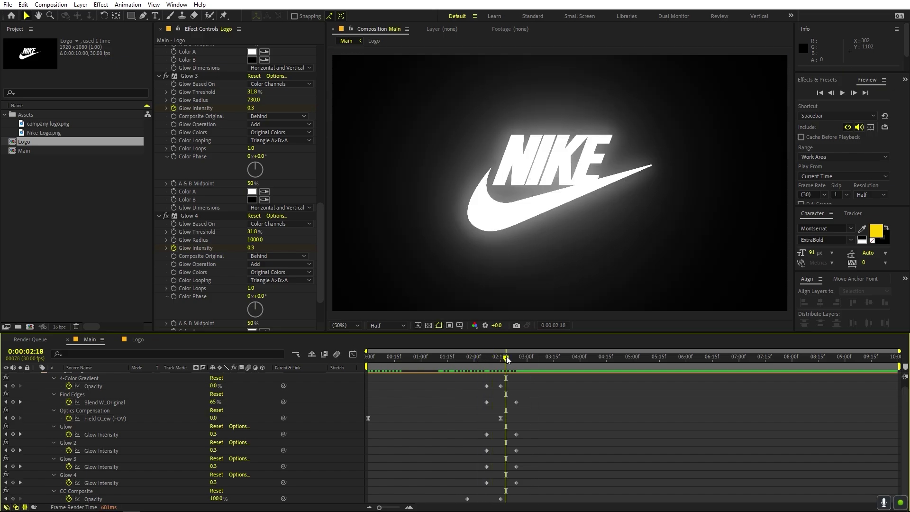
drag(506, 357, 513, 355)
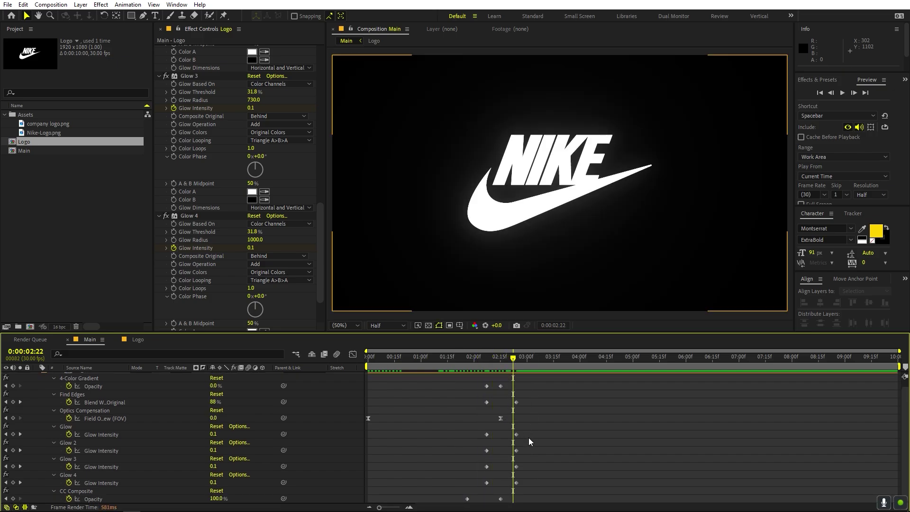
mouse_move(501, 498)
mouse_down()
mouse_move(519, 499)
mouse_move(487, 499)
mouse_move(510, 504)
mouse_up()
Drag the Find Edges Blend With Original keyframes later and scrub to 02:13 to check the outline
click(466, 358)
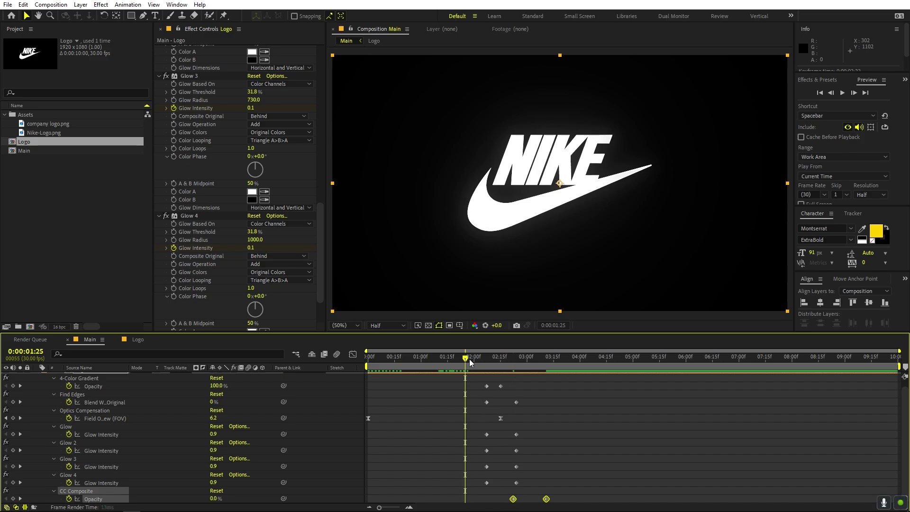
key(space)
scroll(527, 408, up, 1)
click(522, 393)
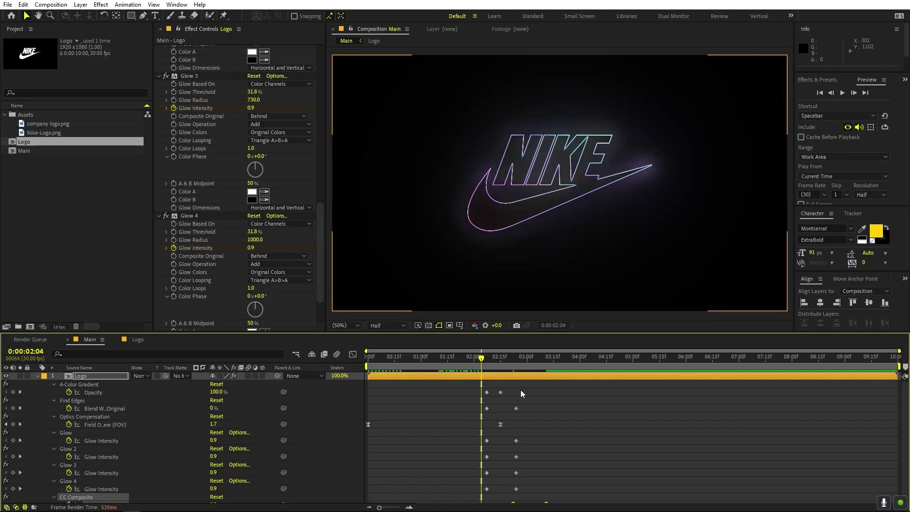
mouse_move(522, 410)
mouse_down()
mouse_move(482, 416)
mouse_move(509, 416)
mouse_up()
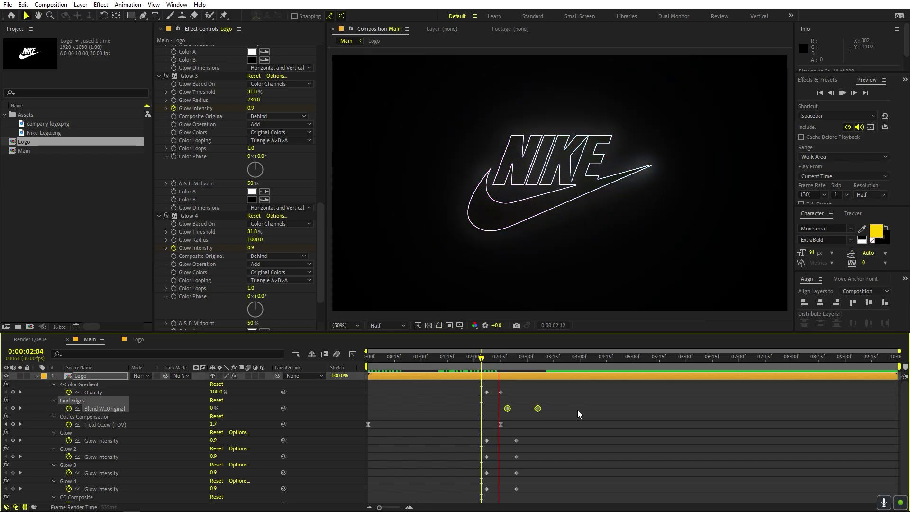
click(476, 360)
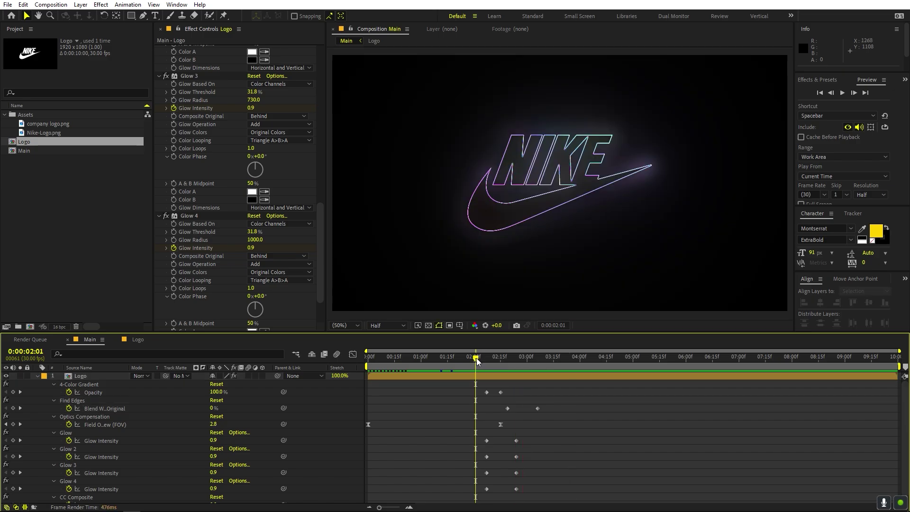
drag(477, 362, 497, 358)
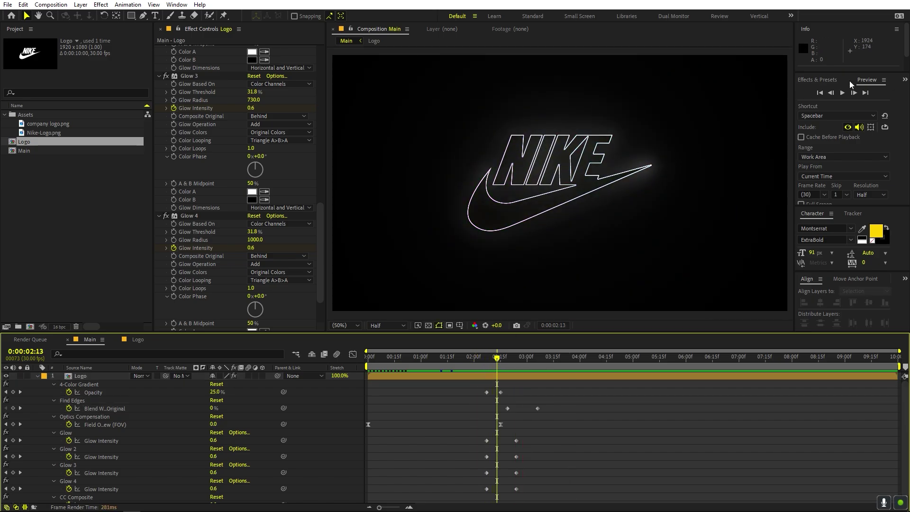
Search Effects & Presets for 'cc light' and apply CC Light Sweep to the Logo layer
click(836, 82)
click(840, 92)
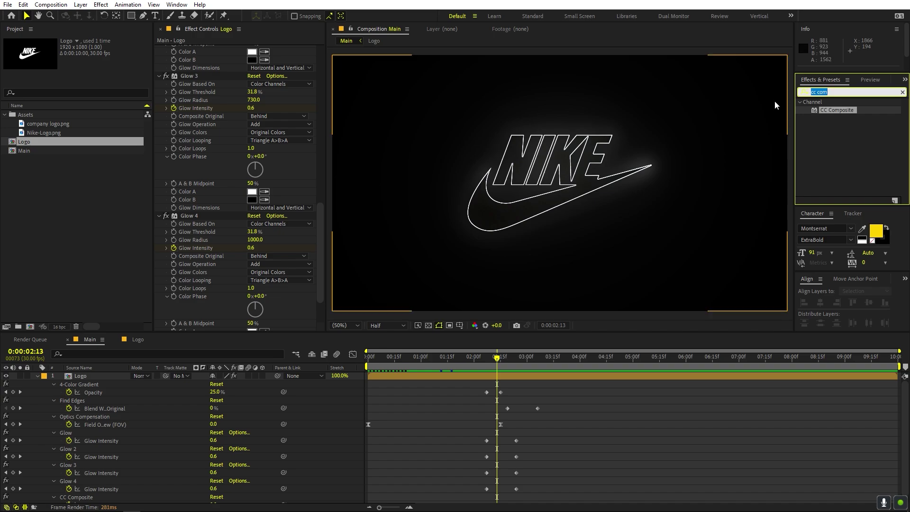
text(cc light)
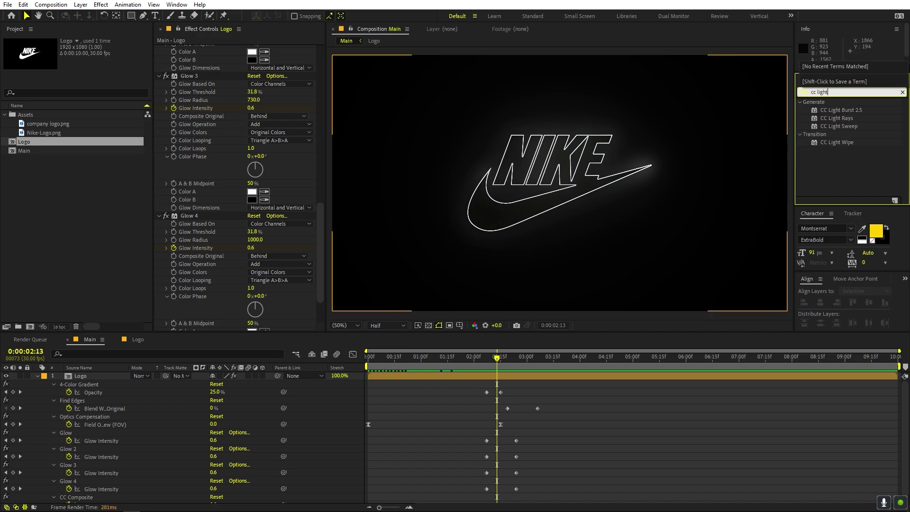
drag(852, 128, 197, 179)
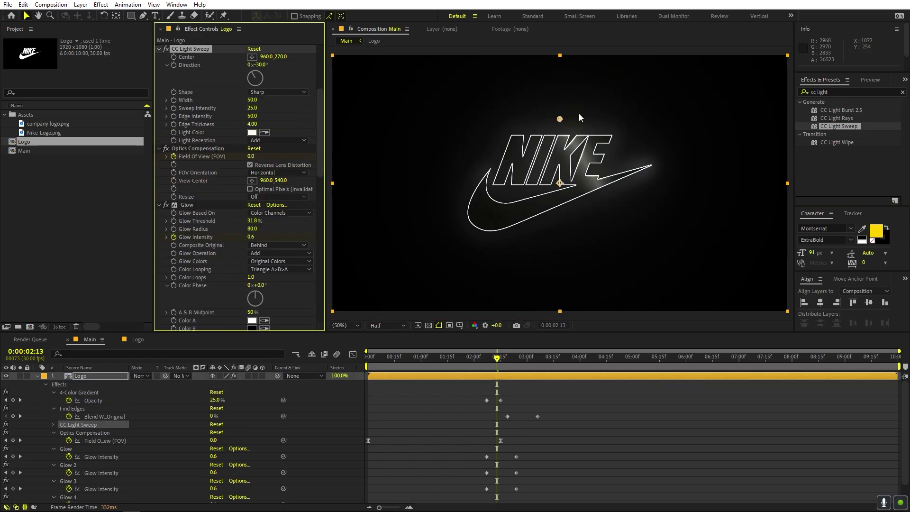
Raise CC Light Sweep's Sweep Intensity to 46
drag(560, 120, 537, 100)
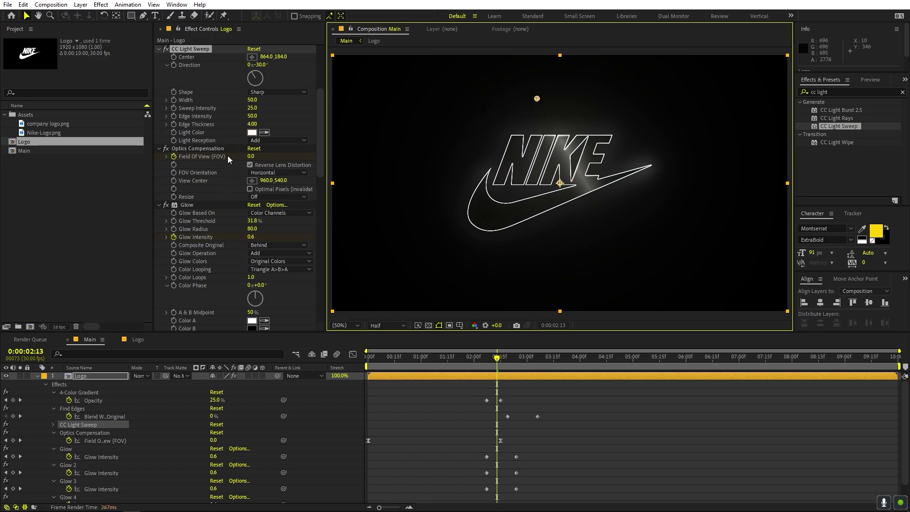
scroll(227, 155, up, 3)
click(274, 155)
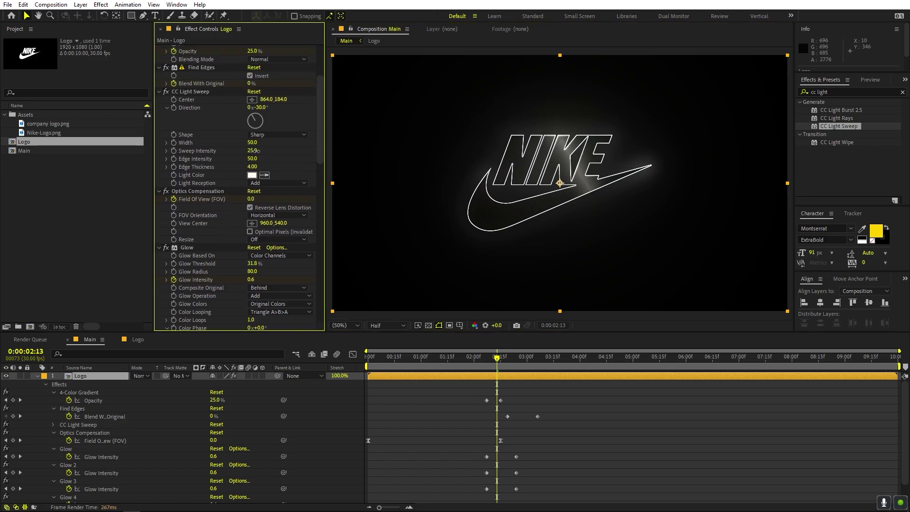
drag(254, 151, 267, 151)
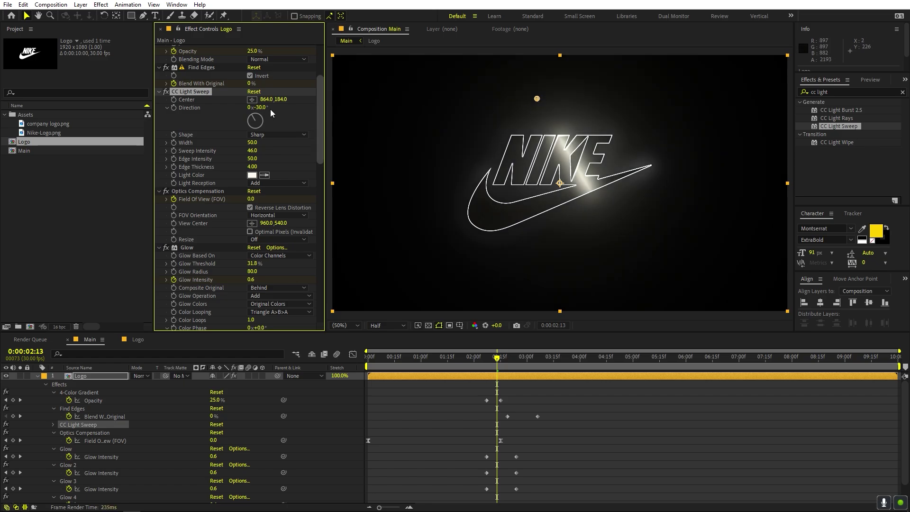
At 1:22, place the sweep Center just off the comp's left edge at -40, 228
click(474, 361)
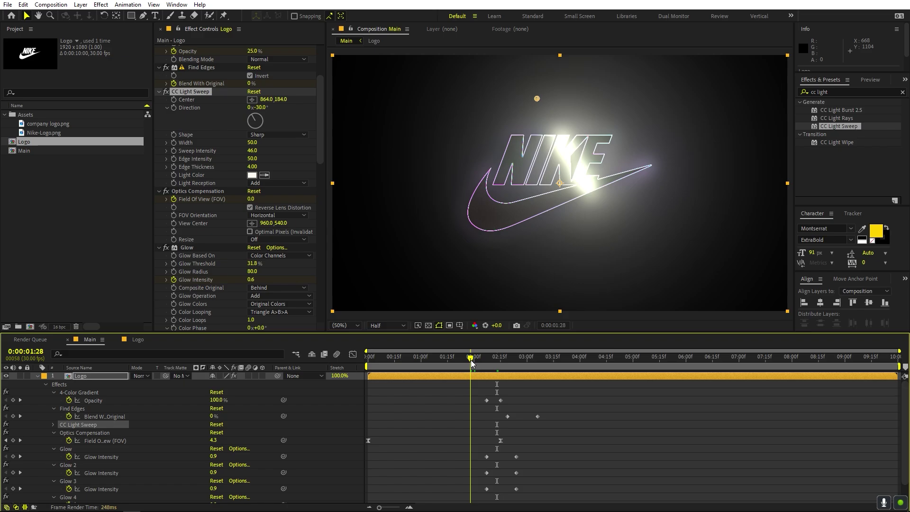
drag(475, 362, 460, 362)
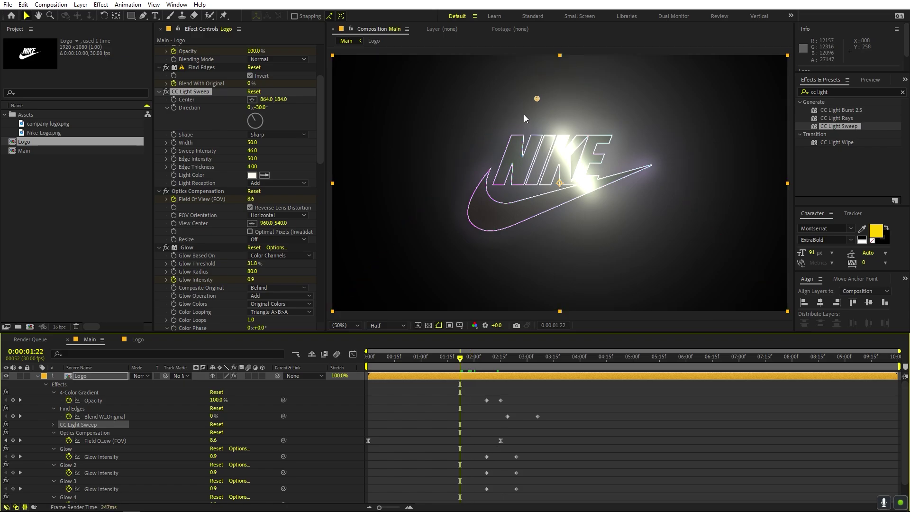
drag(537, 100, 320, 108)
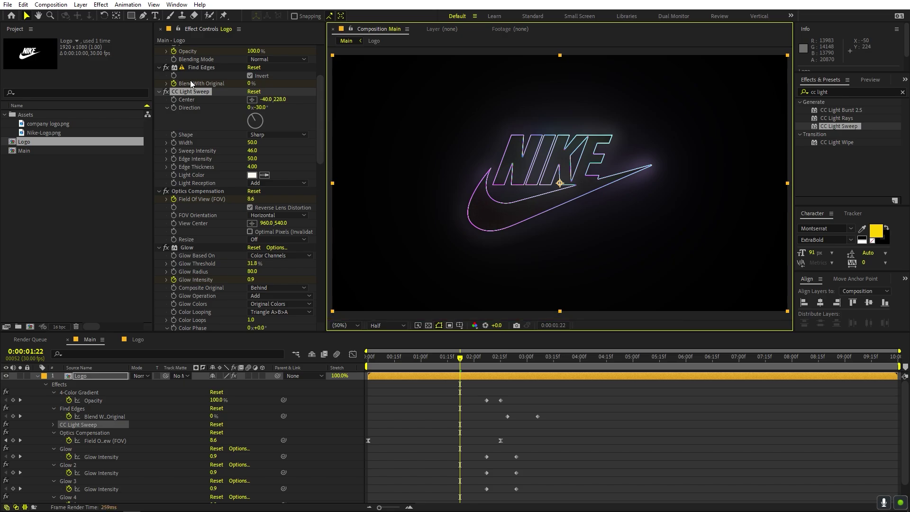
drag(503, 363, 531, 365)
At 3:03, set the sweep Center past the right edge at 1197.9, 230.5 and preview the sweep
drag(534, 370, 532, 370)
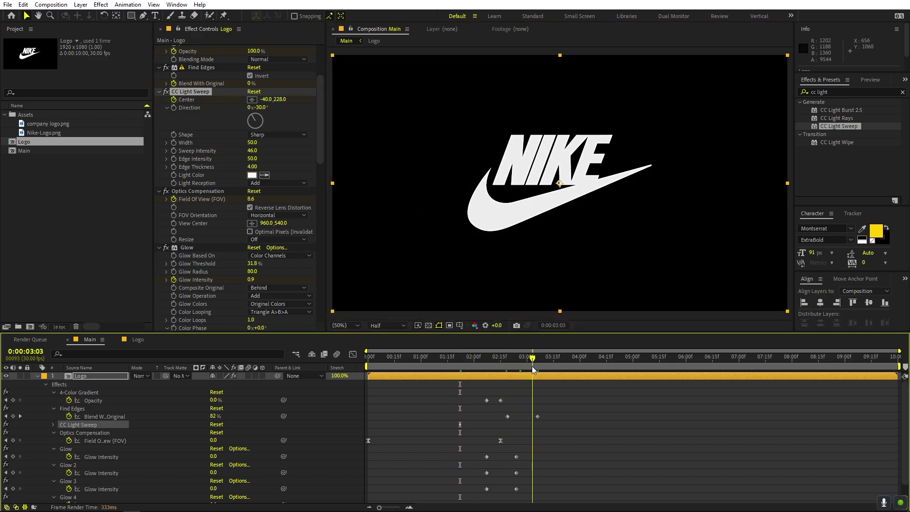
click(252, 100)
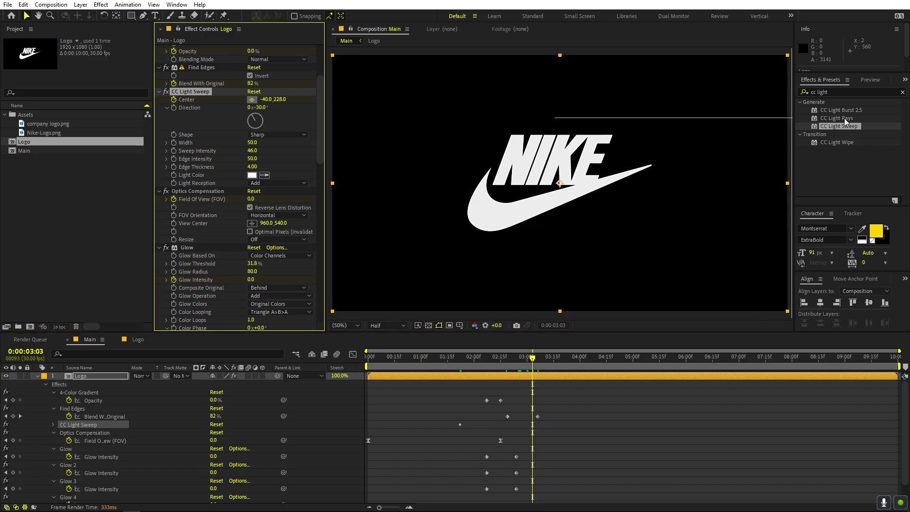
click(780, 110)
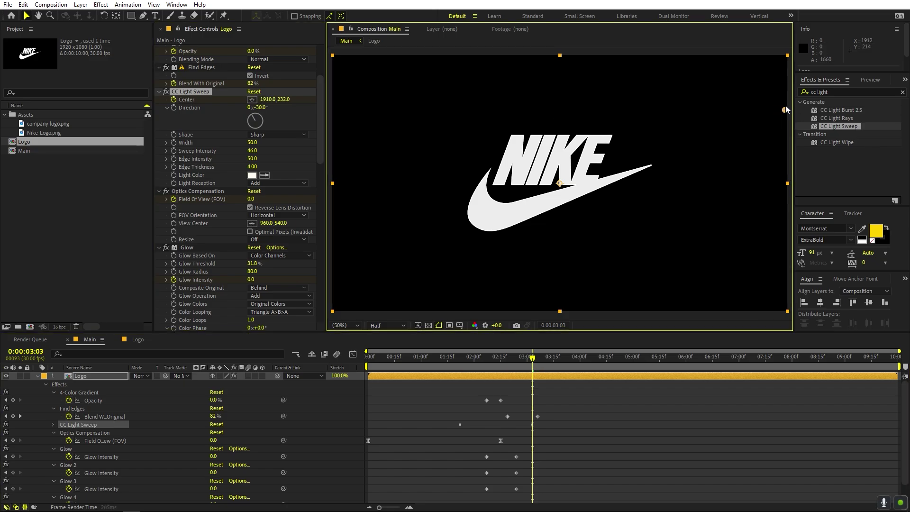
click(482, 362)
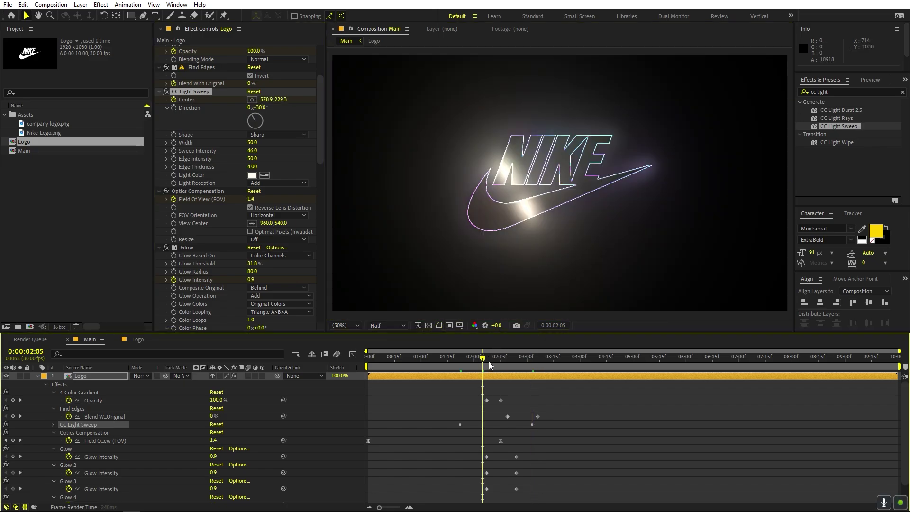
key(space)
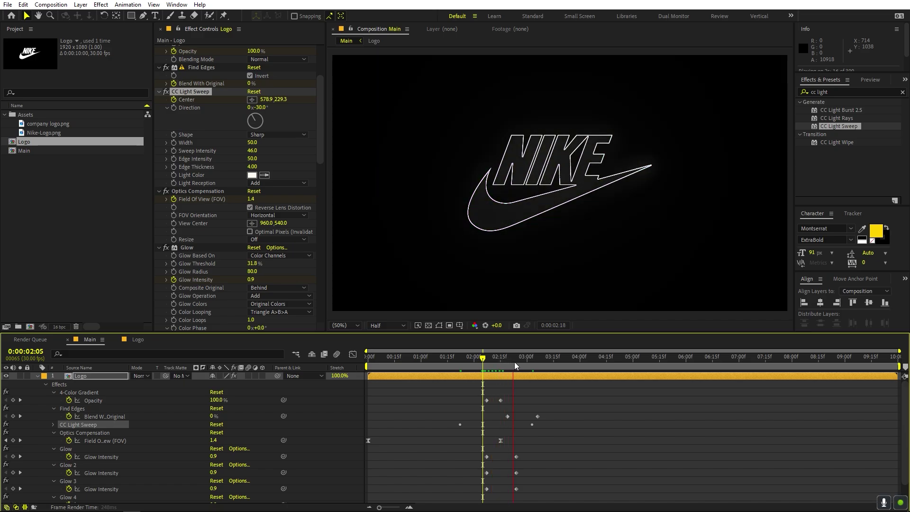
key(space)
click(483, 362)
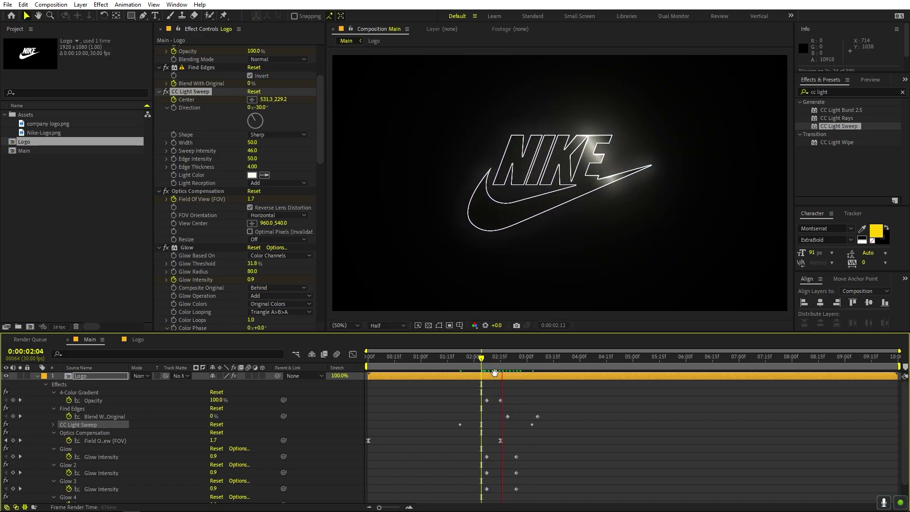
drag(483, 362, 506, 362)
Shift both CC Light Sweep Center keyframes slightly later
key(u)
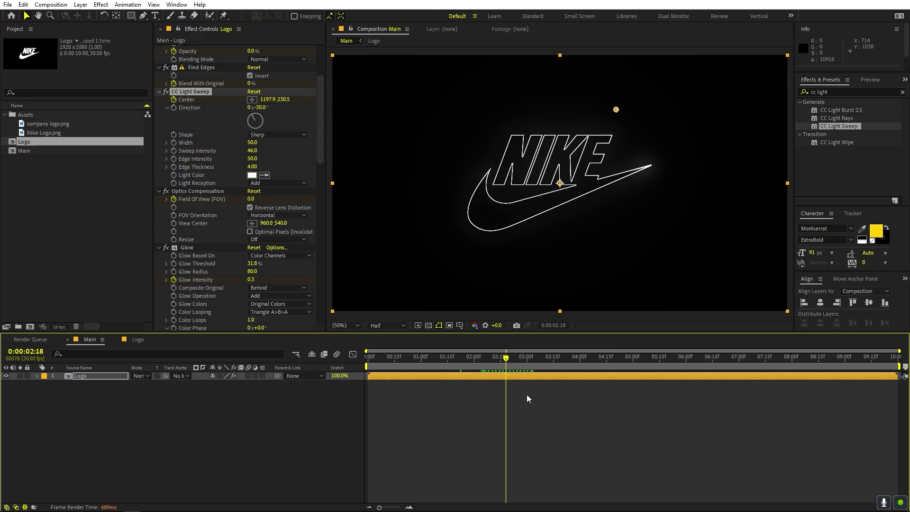
shift+click(459, 425)
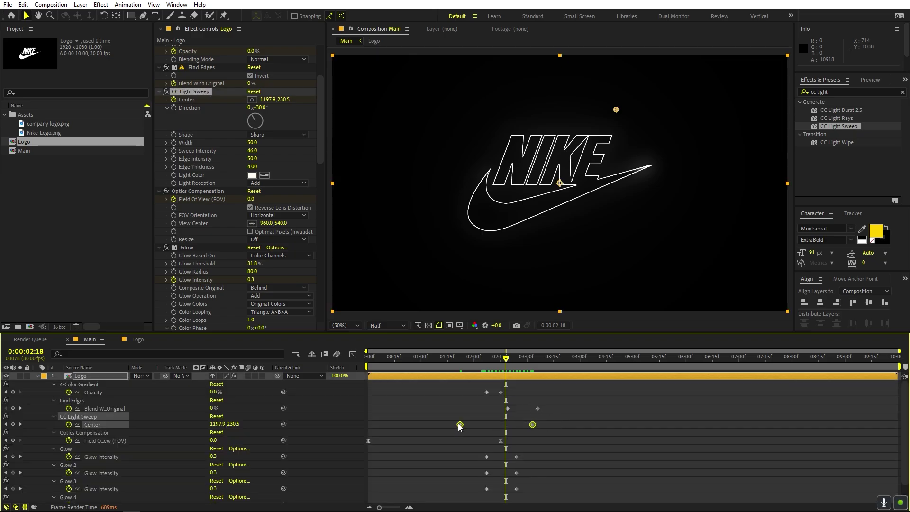
drag(460, 425, 475, 425)
click(466, 359)
Move the light sweep's last Center keyframe earlier and raise Sweep Intensity to 85
key(space)
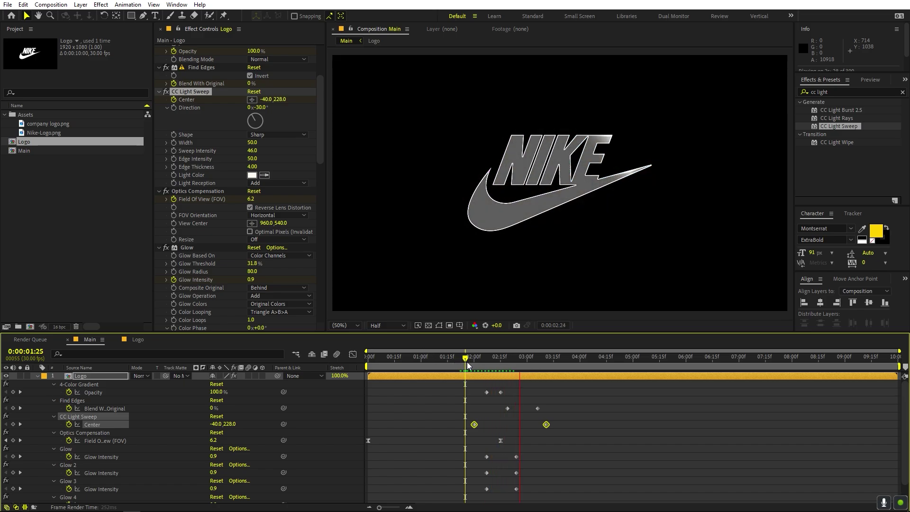
key(space)
mouse_move(497, 359)
mouse_down()
mouse_move(487, 359)
mouse_move(495, 359)
mouse_up()
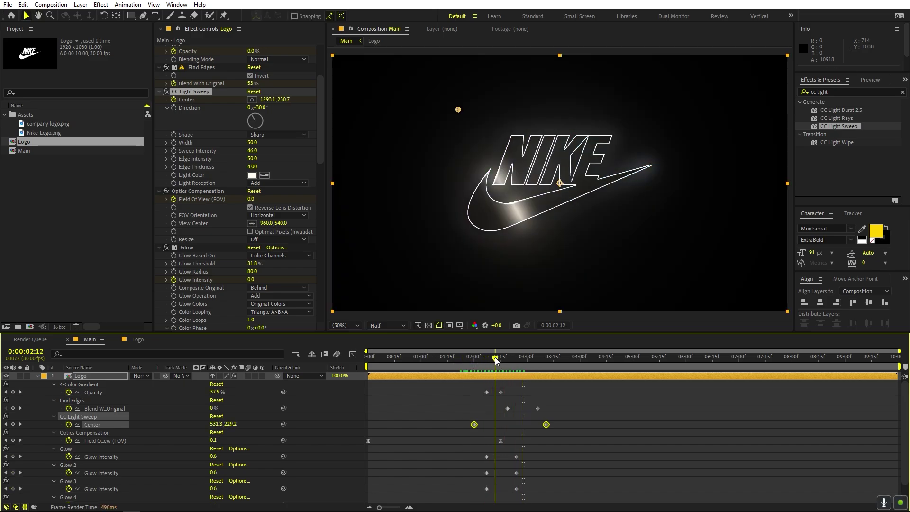
click(546, 424)
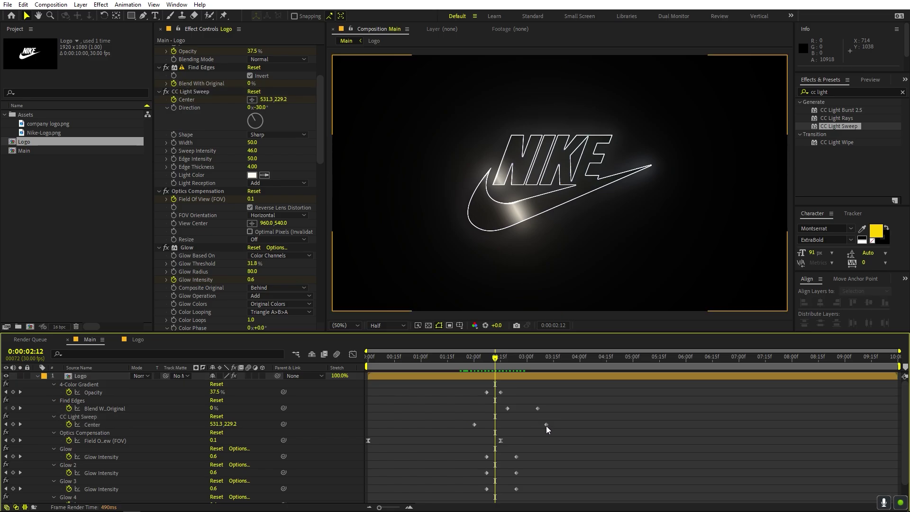
drag(546, 425, 530, 425)
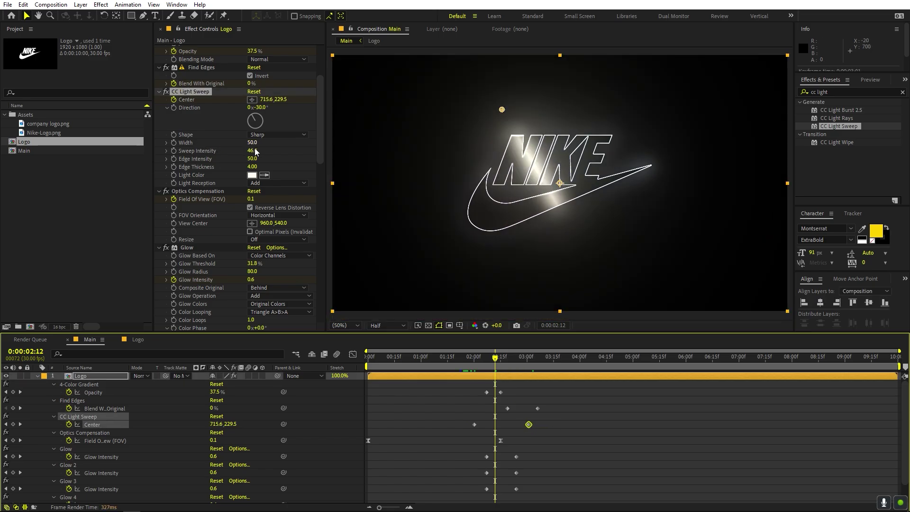
mouse_move(255, 153)
mouse_down()
mouse_move(272, 152)
mouse_move(263, 141)
mouse_up()
key(space)
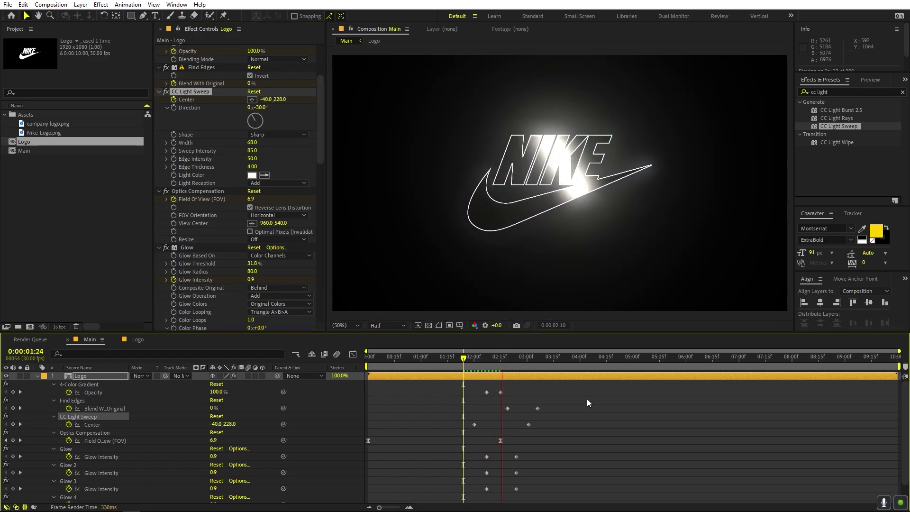
key(space)
Select both CC Composite Opacity keyframes and preview the fade from 1:25
scroll(564, 436, down, 1)
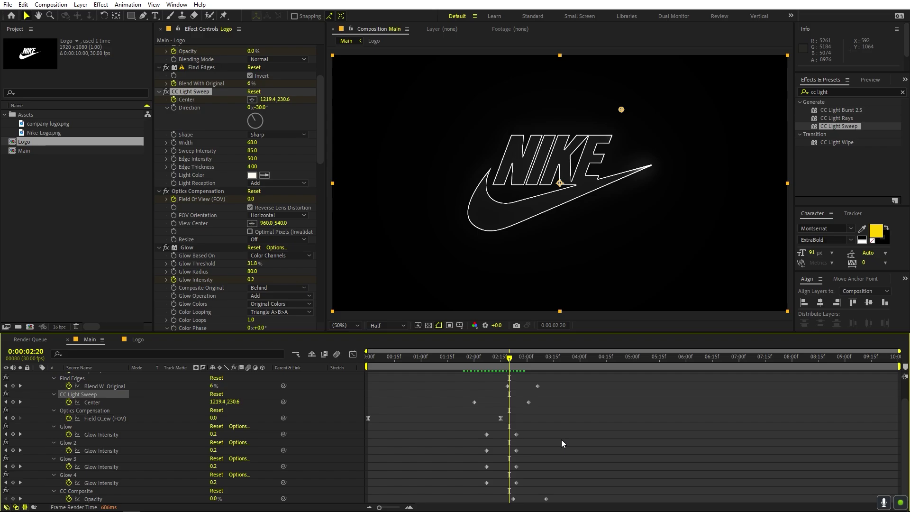
drag(557, 503, 532, 502)
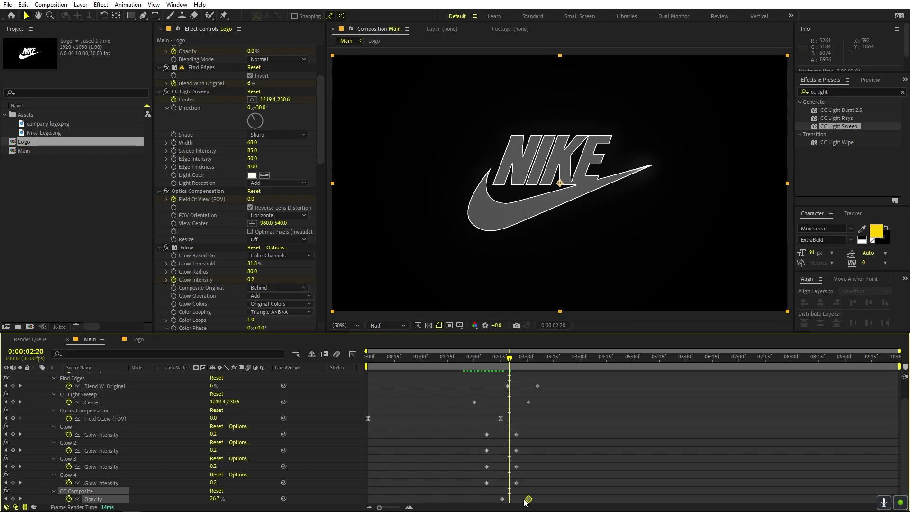
click(465, 365)
key(space)
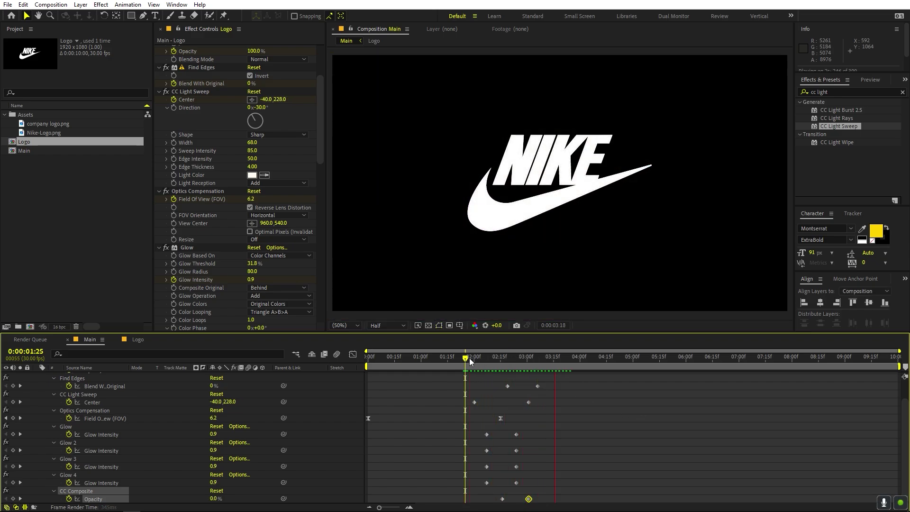
drag(470, 358, 457, 425)
key(space)
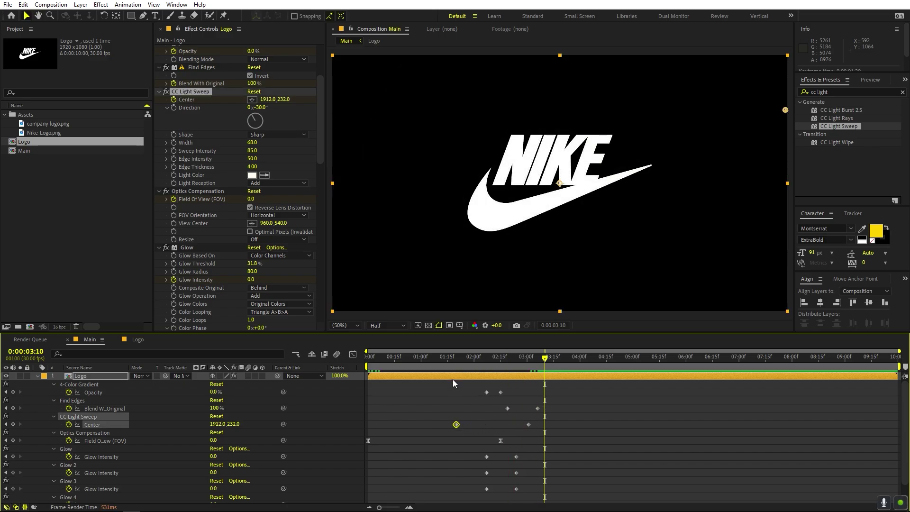
Shift both CC Composite Opacity keyframes earlier after previewing from 1:19
click(454, 363)
key(space)
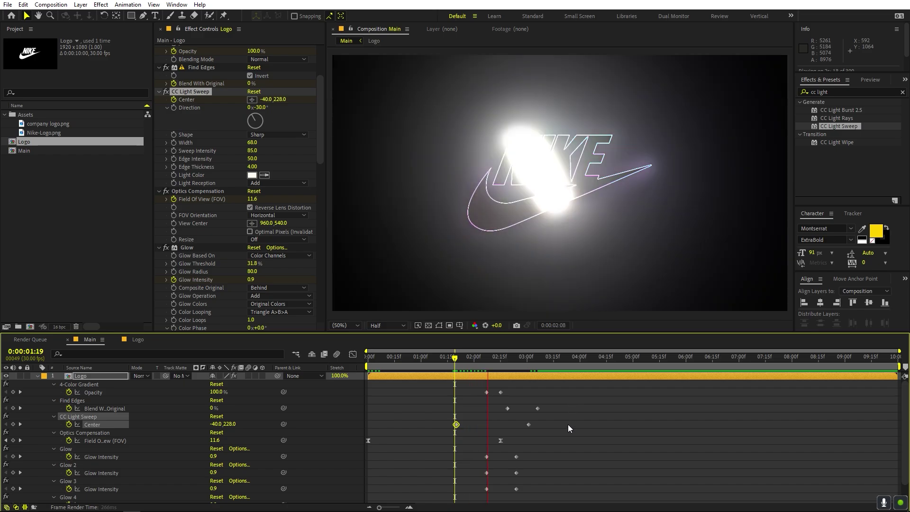
scroll(588, 439, down, 2)
key(space)
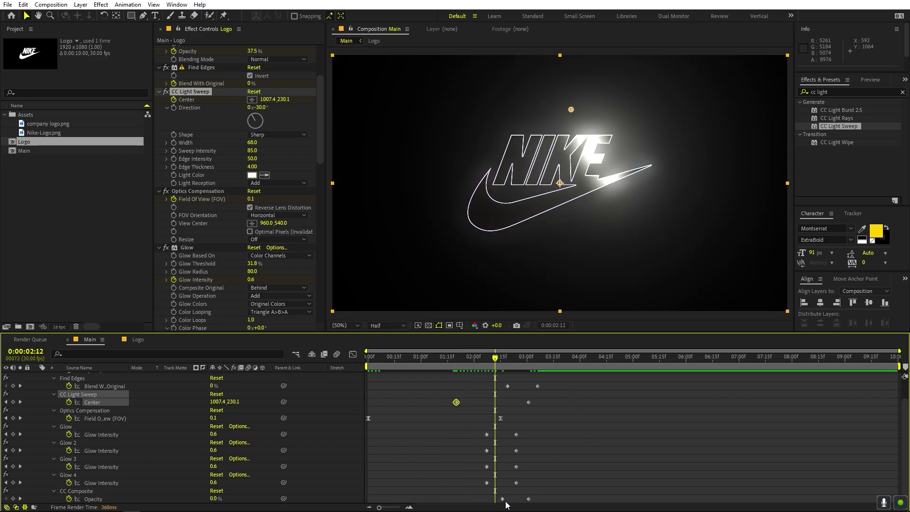
mouse_move(503, 499)
mouse_down()
mouse_move(487, 499)
mouse_move(517, 499)
mouse_up()
key(space)
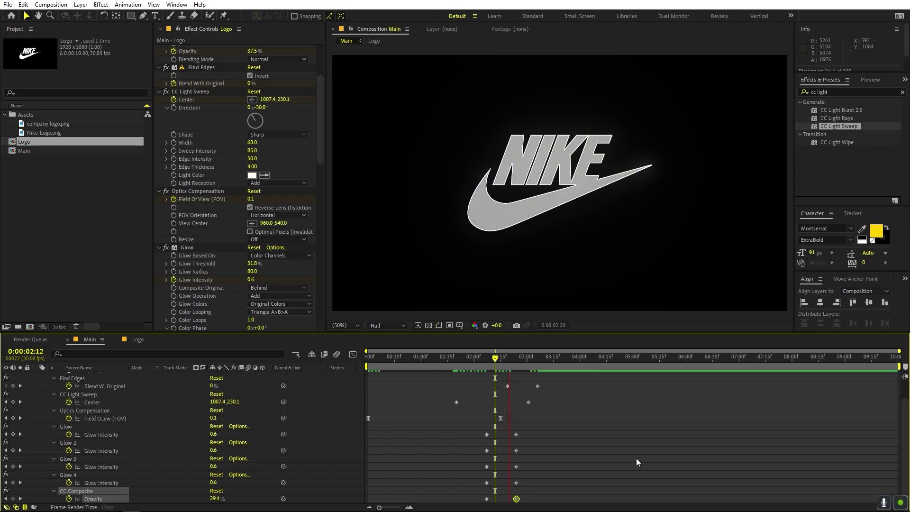
key(Home)
Move the Logo layer's Field of View end keyframe to 3:12 and preview the reveal
click(602, 430)
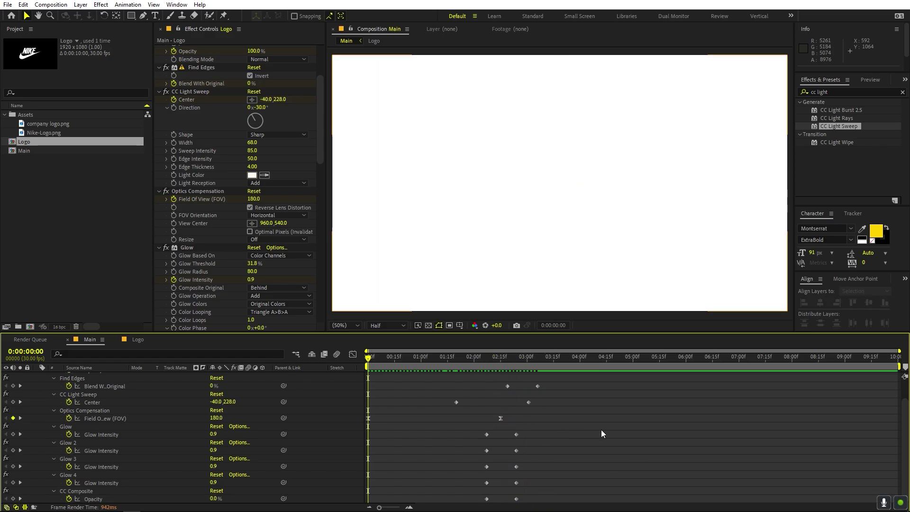
key(space)
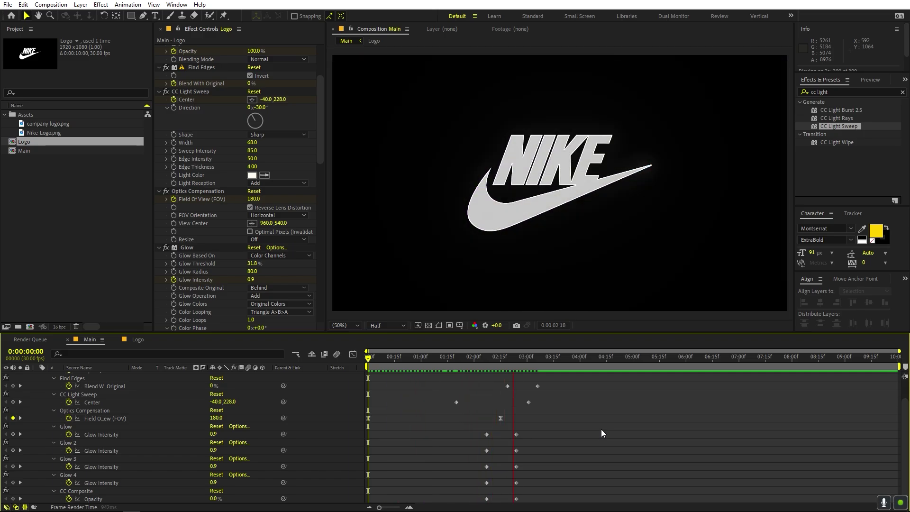
key(space)
scroll(429, 428, up, 1)
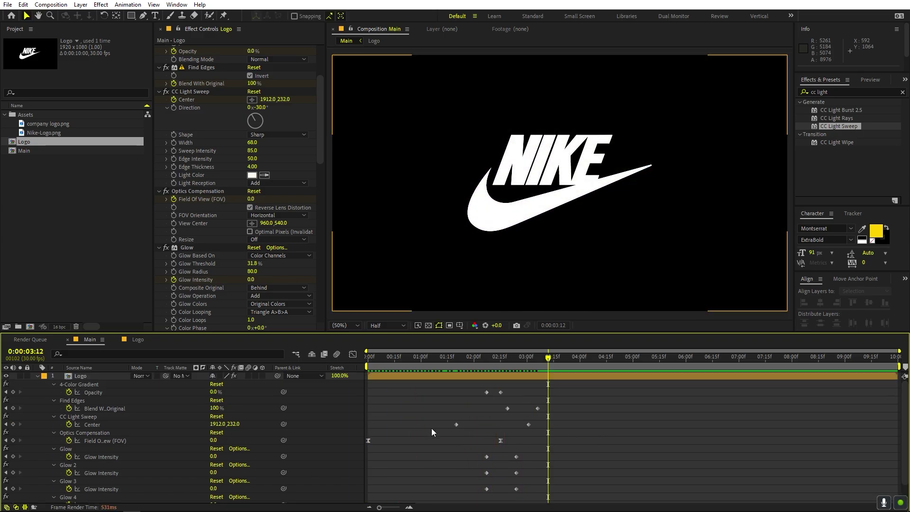
drag(501, 440, 548, 441)
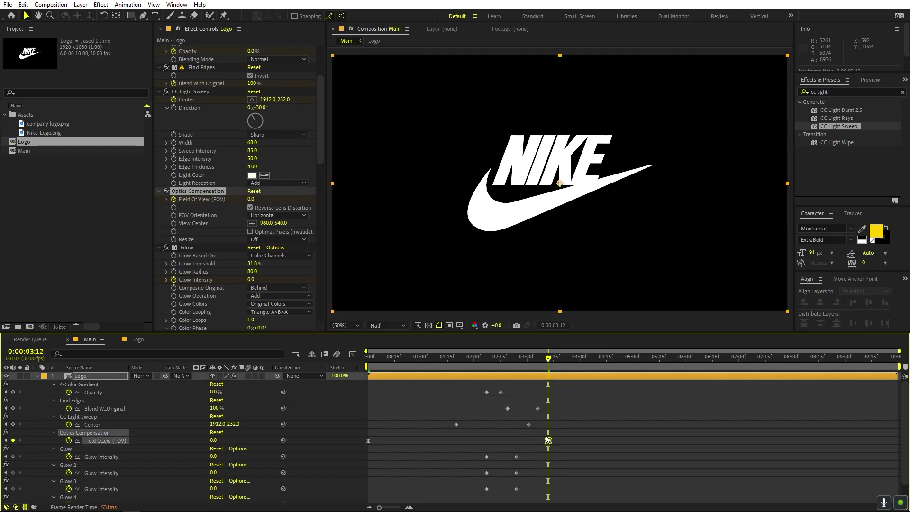
key(Home)
key(space)
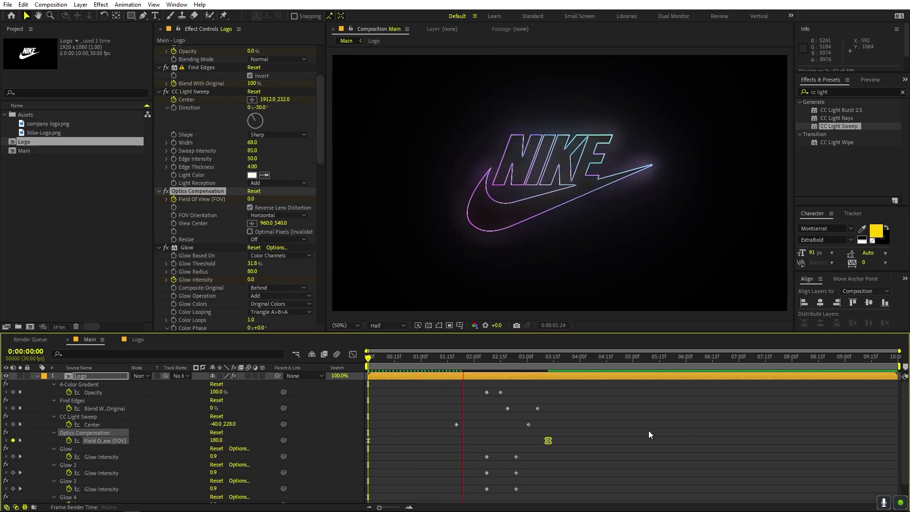
key(space)
scroll(644, 430, down, 1)
key(space)
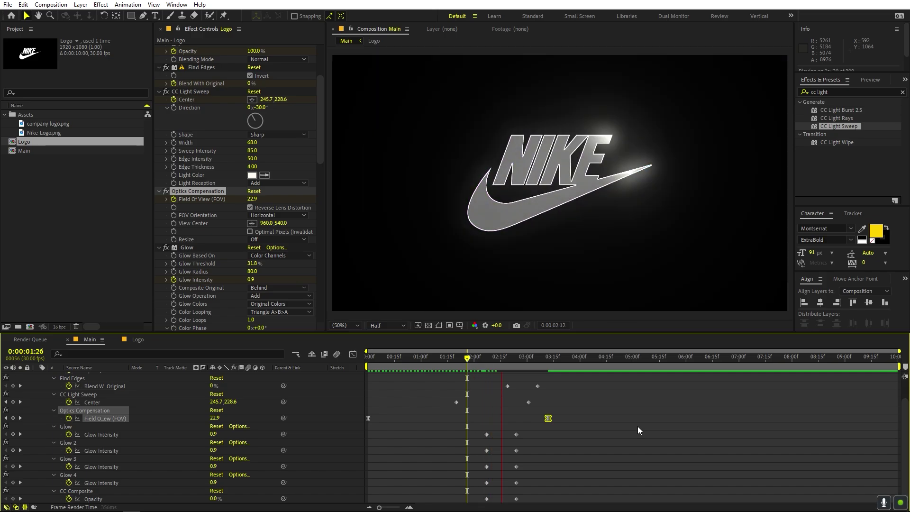
click(545, 358)
scroll(612, 427, up, 2)
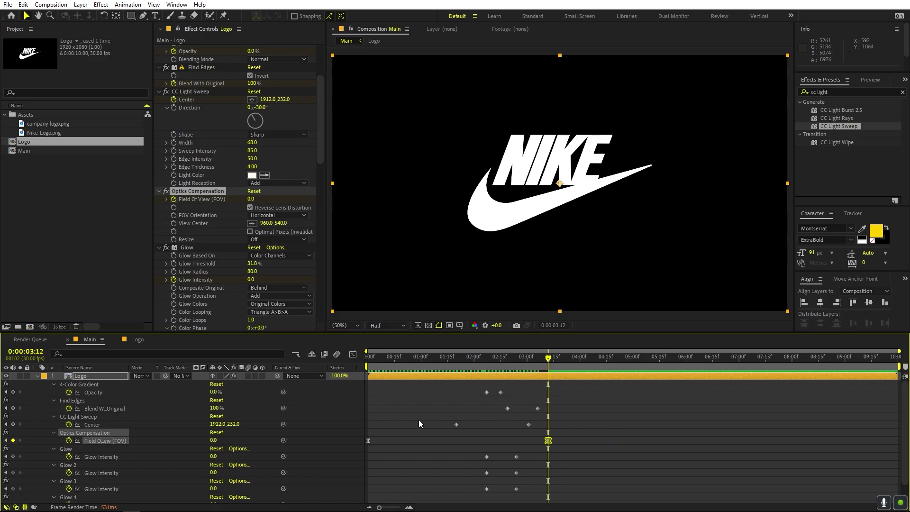
Collapse the Logo layer's effect properties and open the Logo composition
click(38, 376)
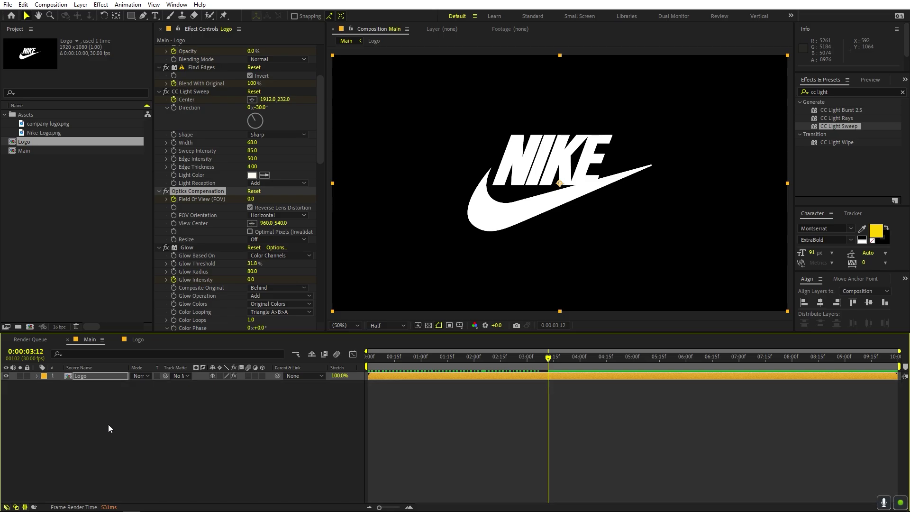
click(109, 424)
click(137, 340)
Add company logo.png to the Logo comp, hide Nike-Logo, and scale the new logo to 83.5%
click(86, 257)
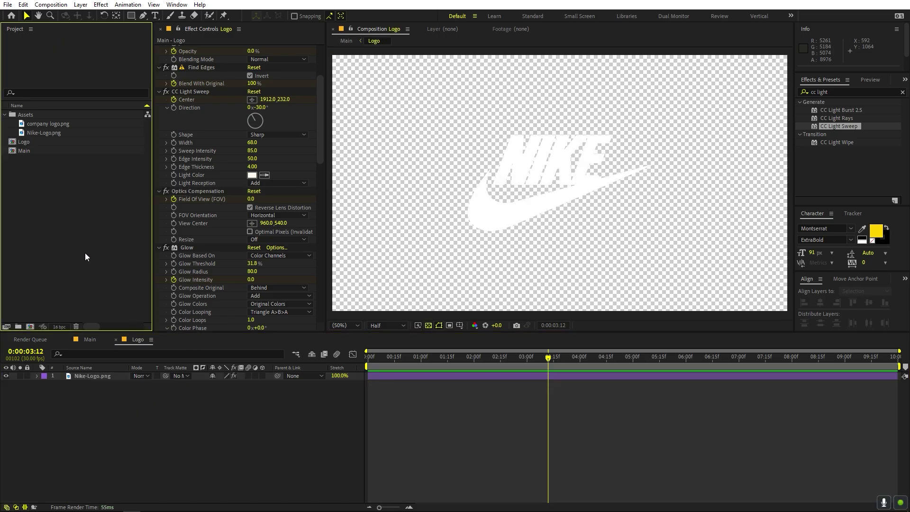
click(39, 122)
drag(53, 124, 107, 375)
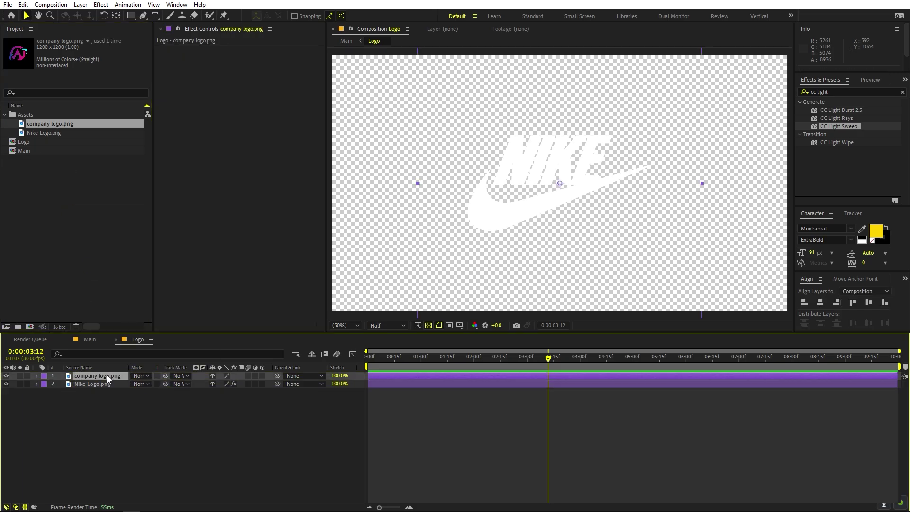
click(6, 385)
key(s)
drag(220, 383, 170, 460)
Preview the reveal in the Main composition and select the Logo layer
click(90, 340)
key(space)
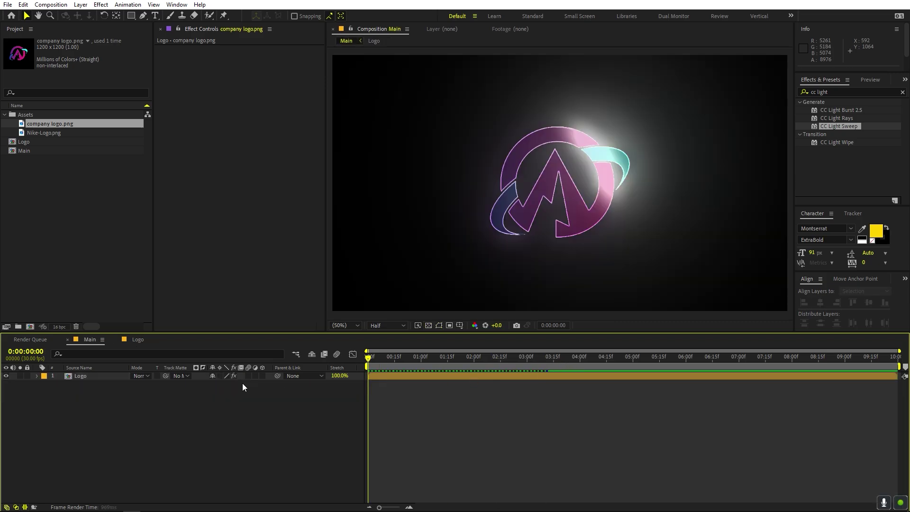
key(space)
key(space)
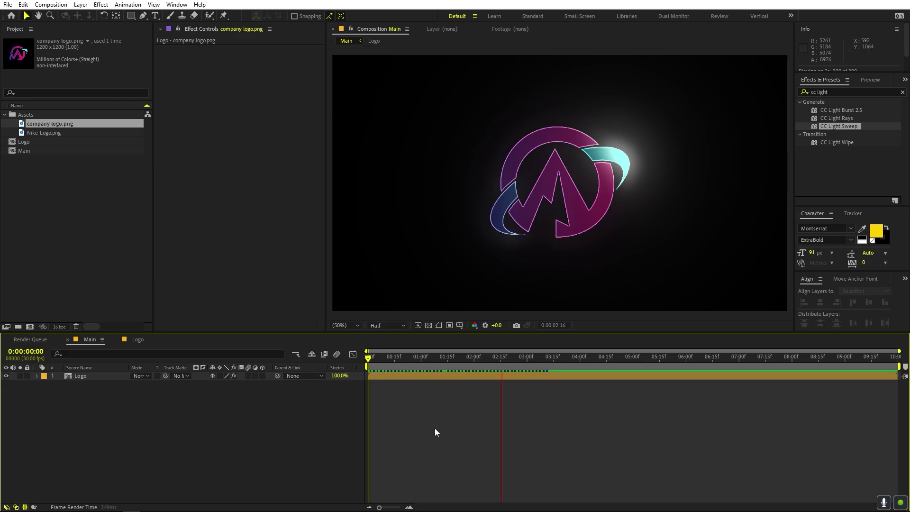
click(463, 377)
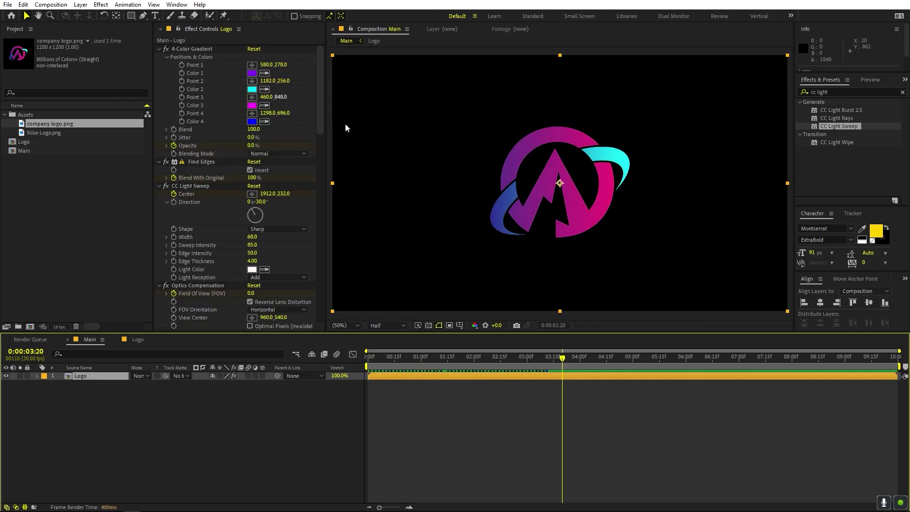
Turn off 4-Color Gradient and preview the company logo's glow reveal
click(425, 360)
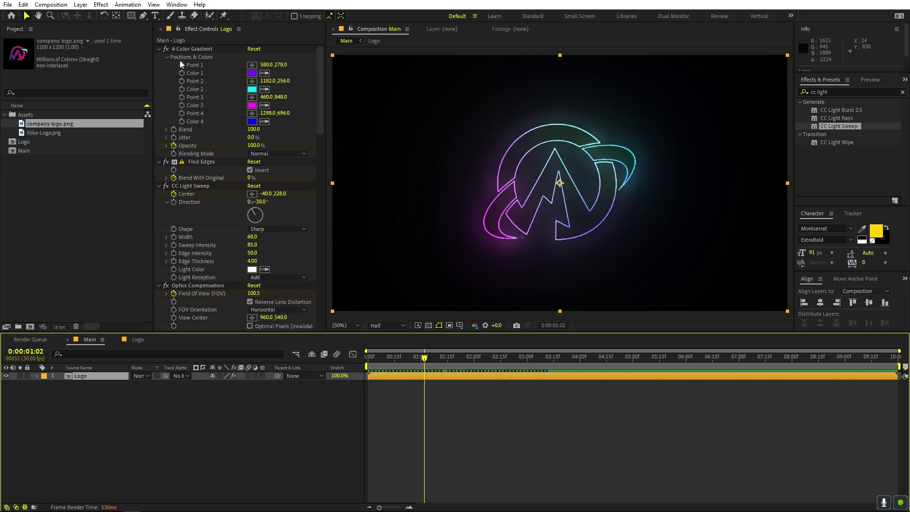
click(166, 49)
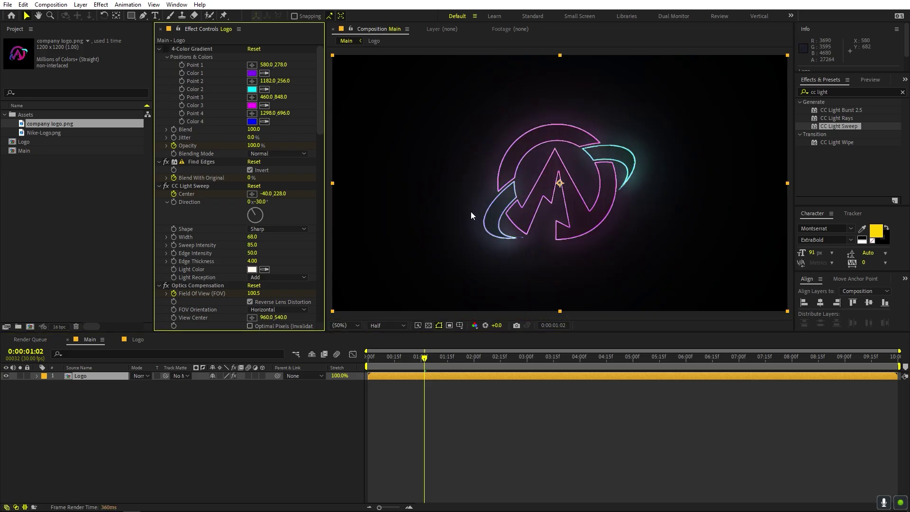
key(space)
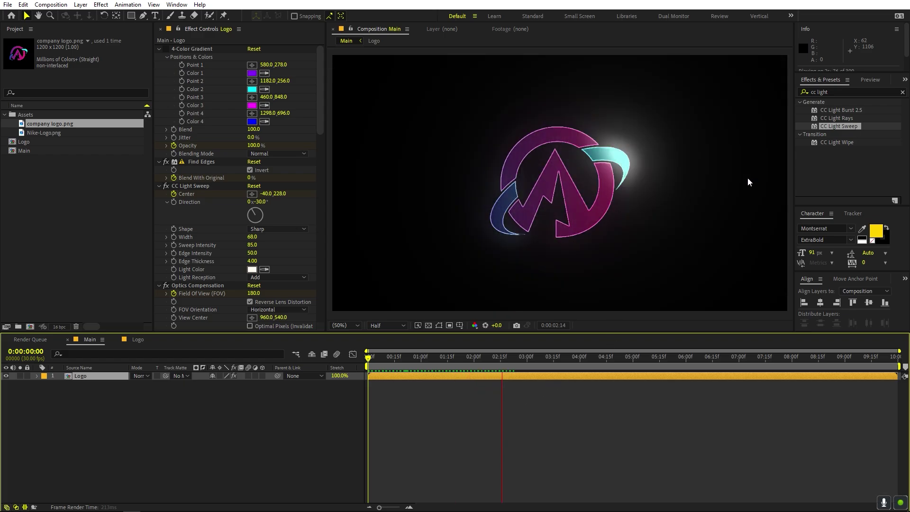
key(space)
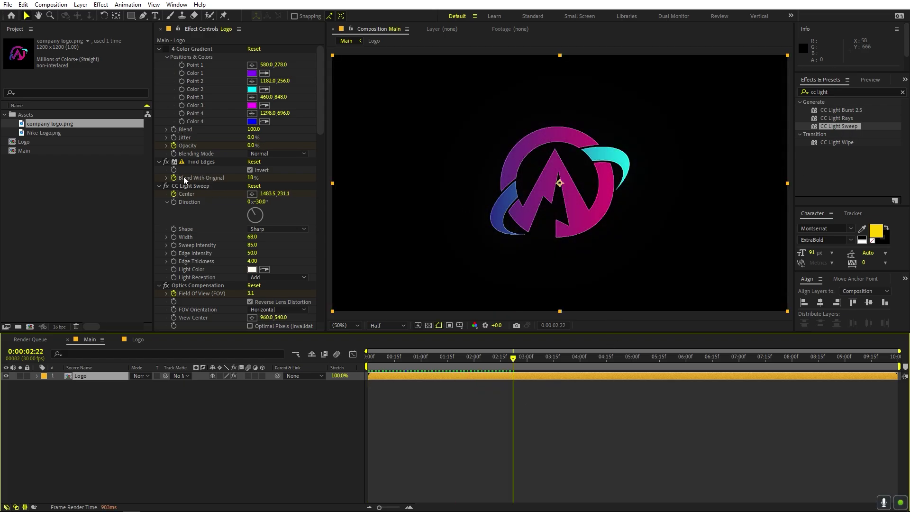
Collapse all nine effects and select them from 4-Color Gradient through CC Composite
click(166, 50)
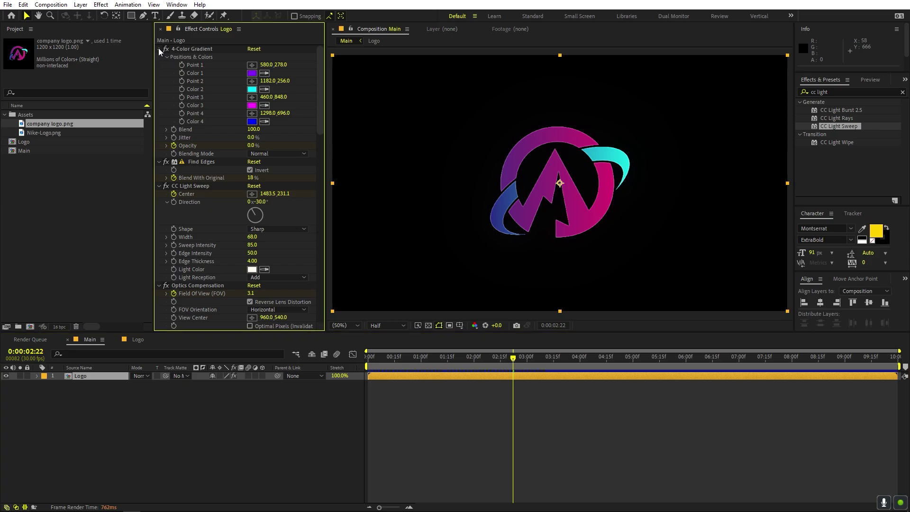
click(159, 49)
click(159, 57)
click(159, 65)
click(159, 73)
click(159, 82)
click(159, 90)
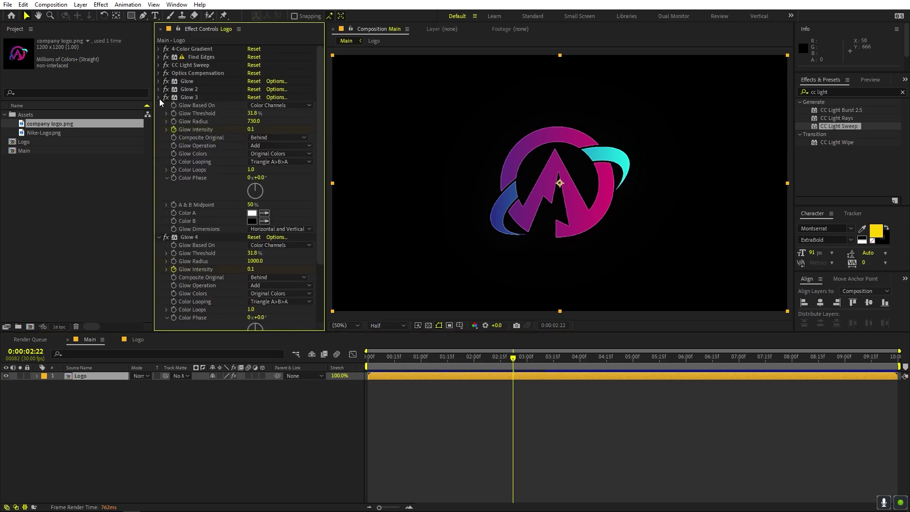
click(159, 98)
click(159, 106)
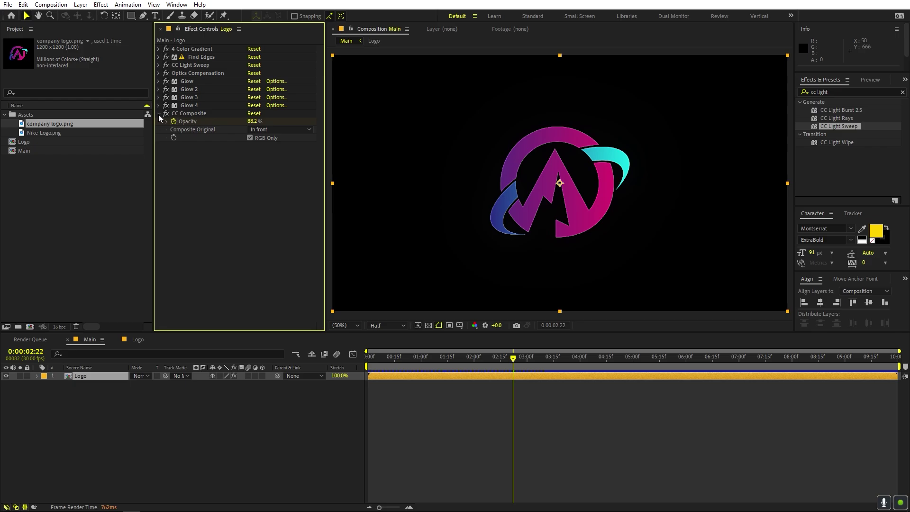
click(159, 114)
click(192, 49)
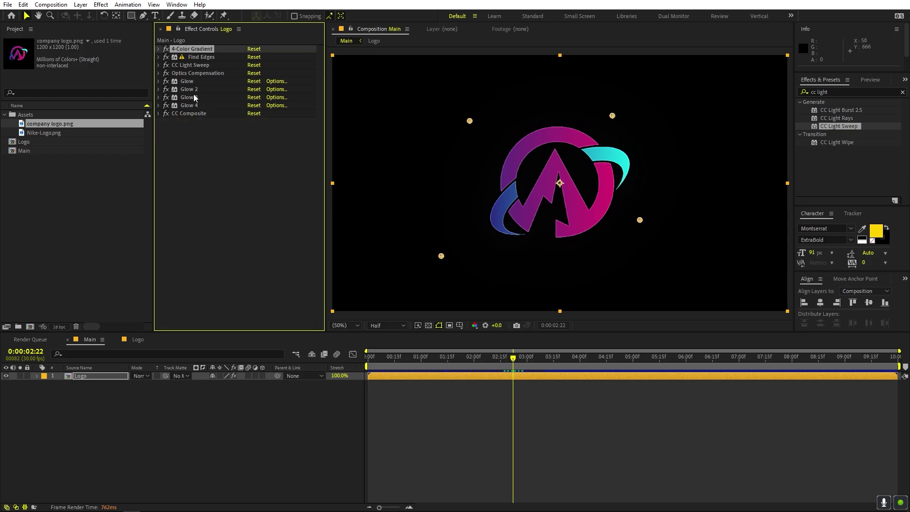
shift+click(191, 114)
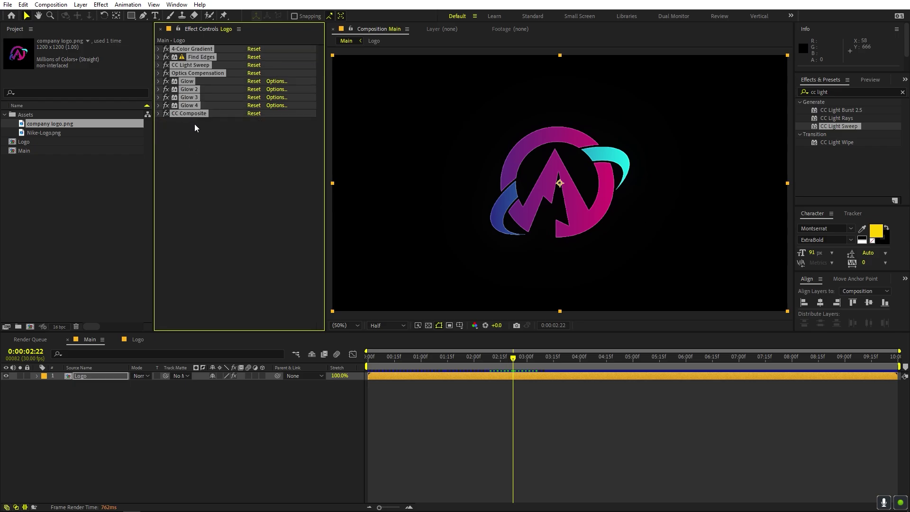
click(128, 4)
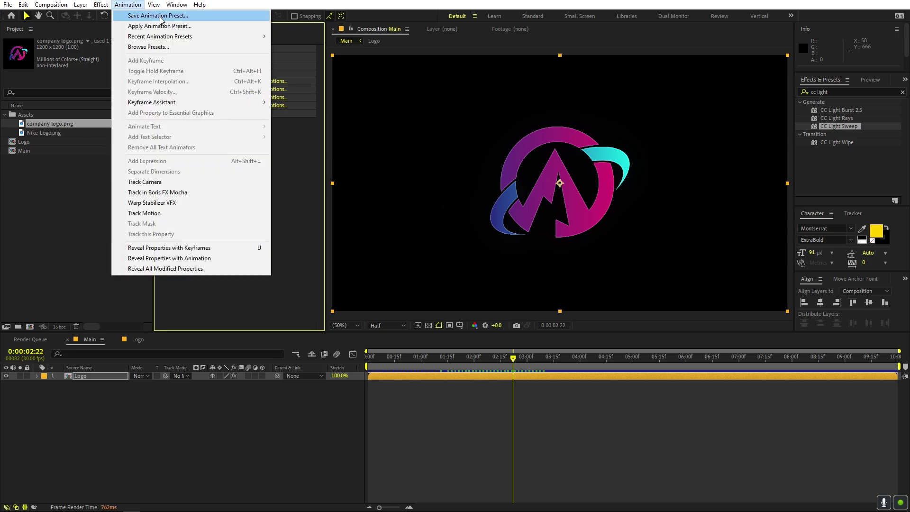
click(142, 17)
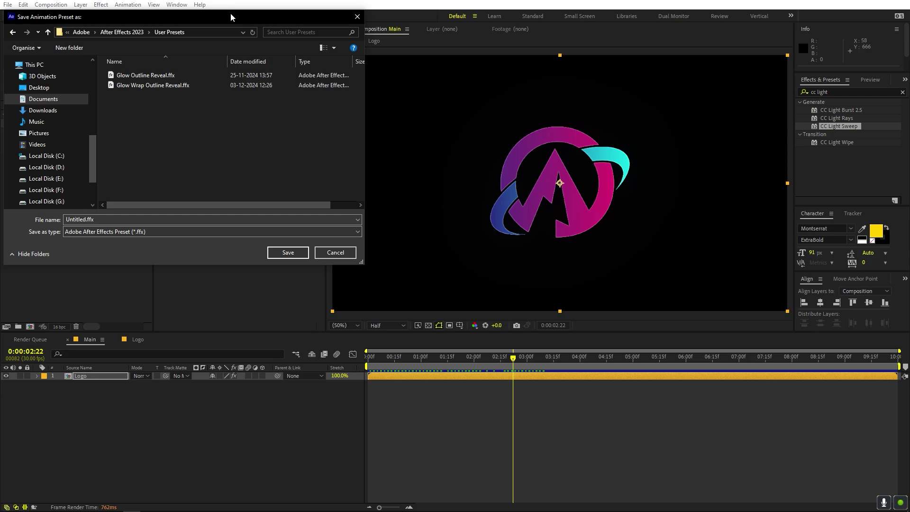
drag(230, 14, 347, 59)
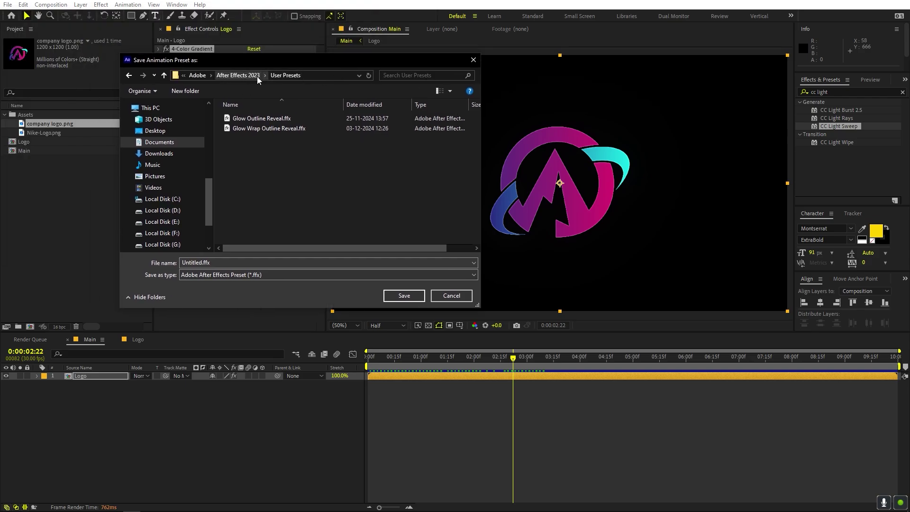
click(324, 73)
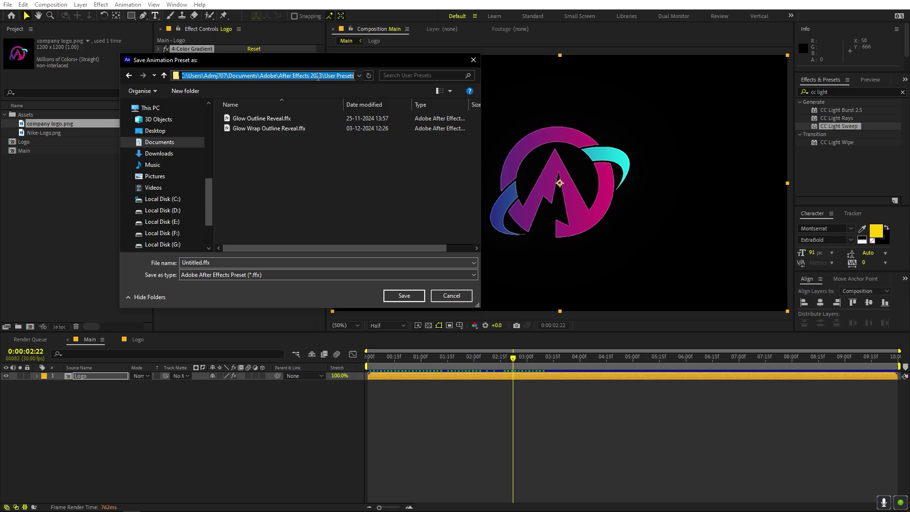
click(336, 76)
click(308, 192)
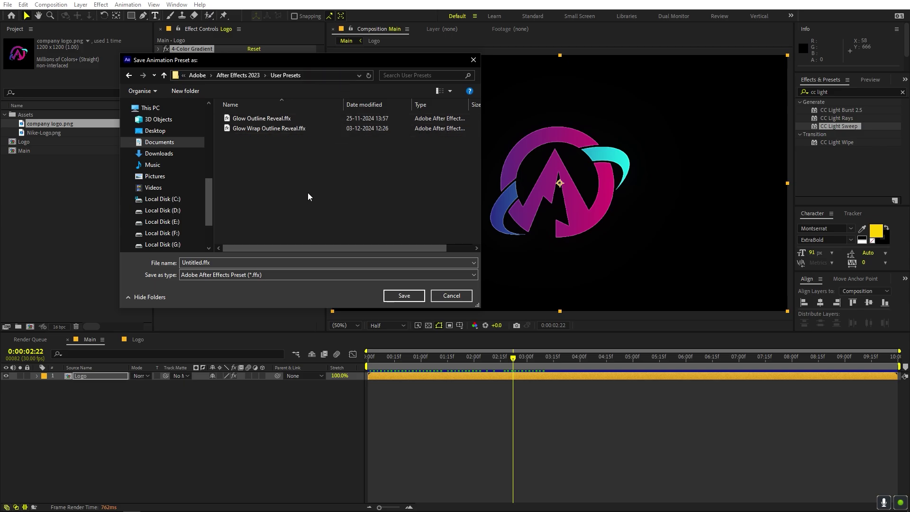
click(244, 262)
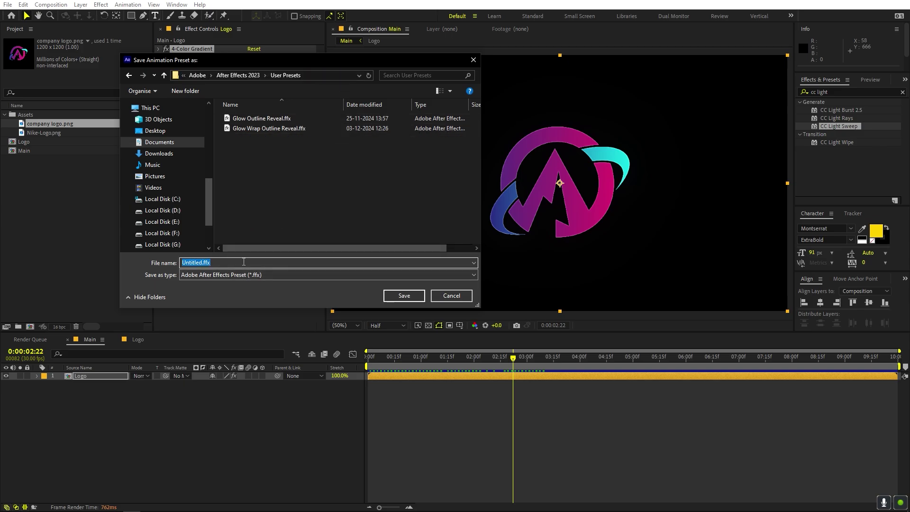
click(261, 127)
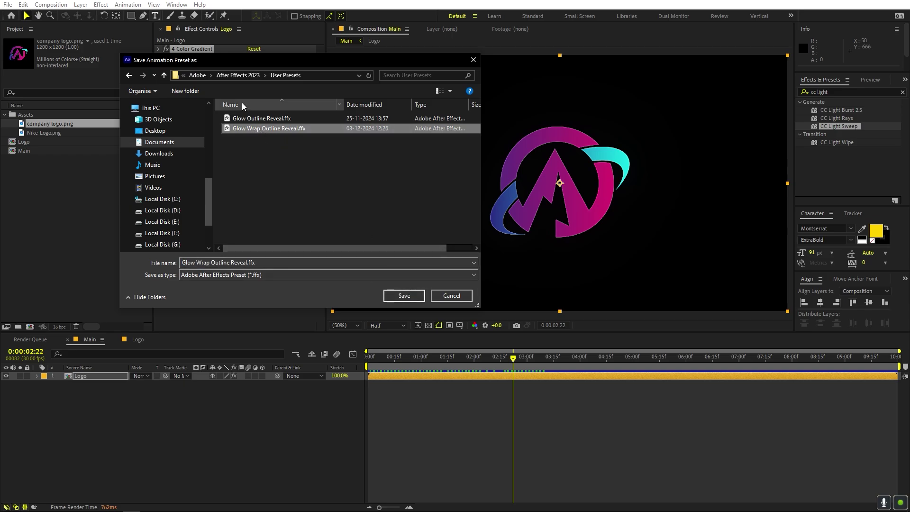
click(464, 297)
click(466, 433)
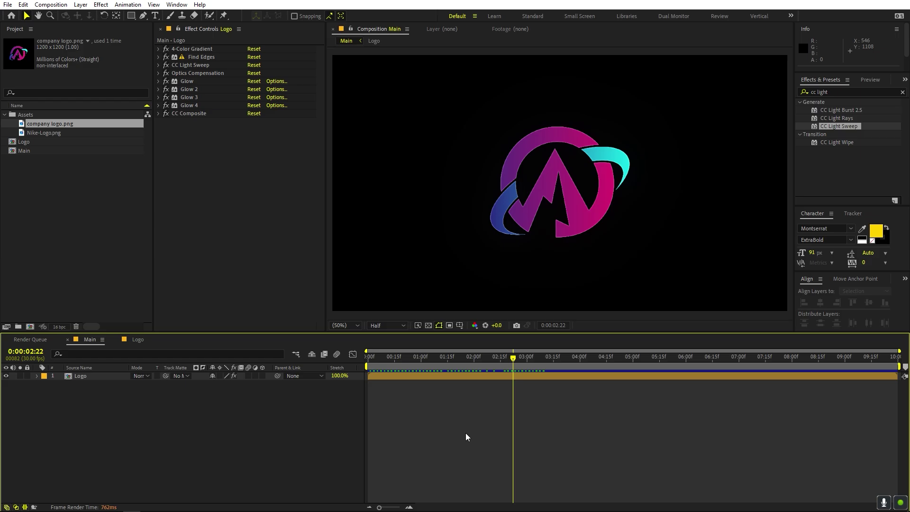
Refresh the Effects & Presets list, search 'glow wr', and drag Glow Wrap Outline Reveal onto the composition
click(848, 80)
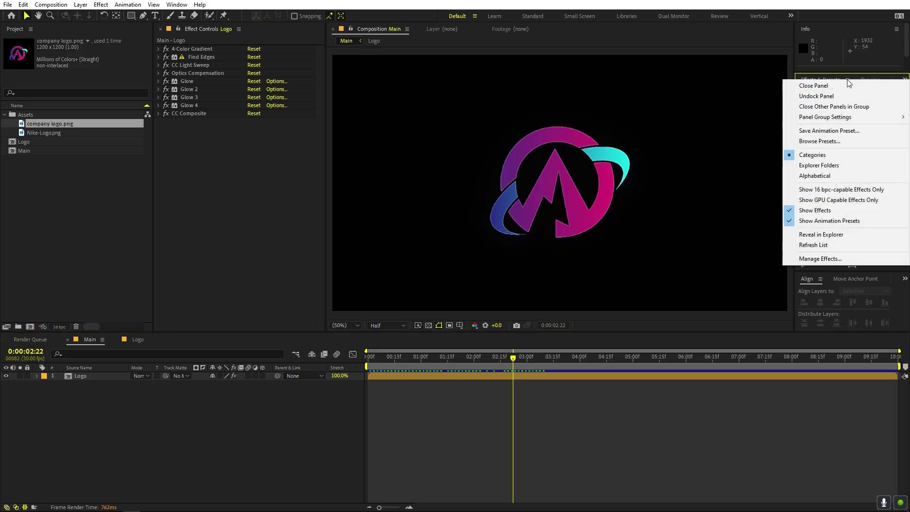
click(820, 246)
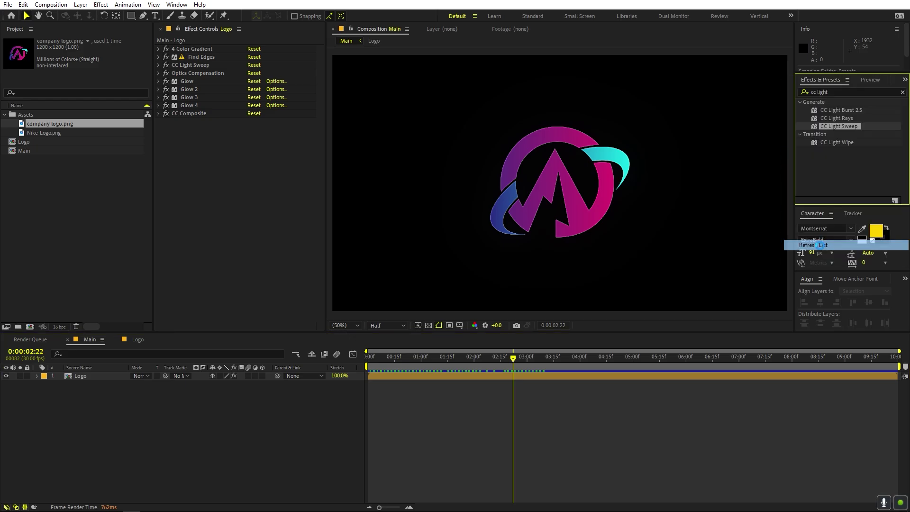
click(903, 92)
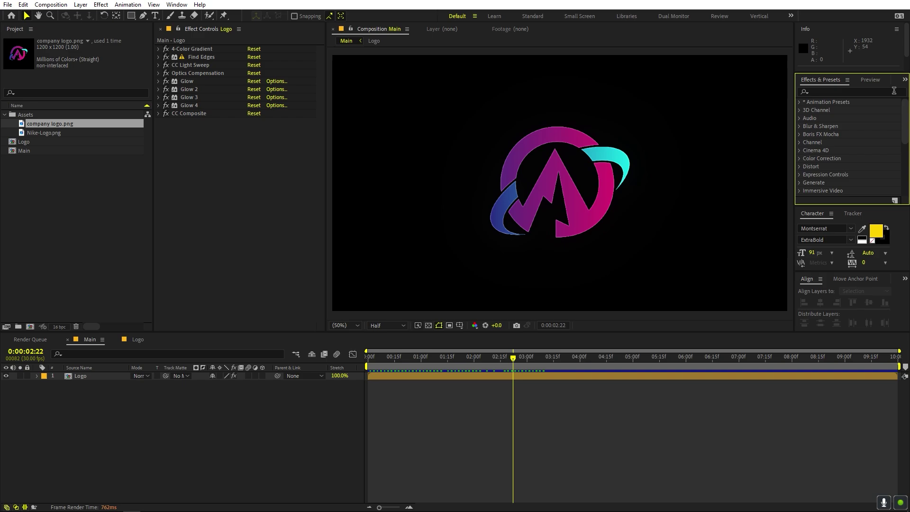
click(863, 93)
text(g)
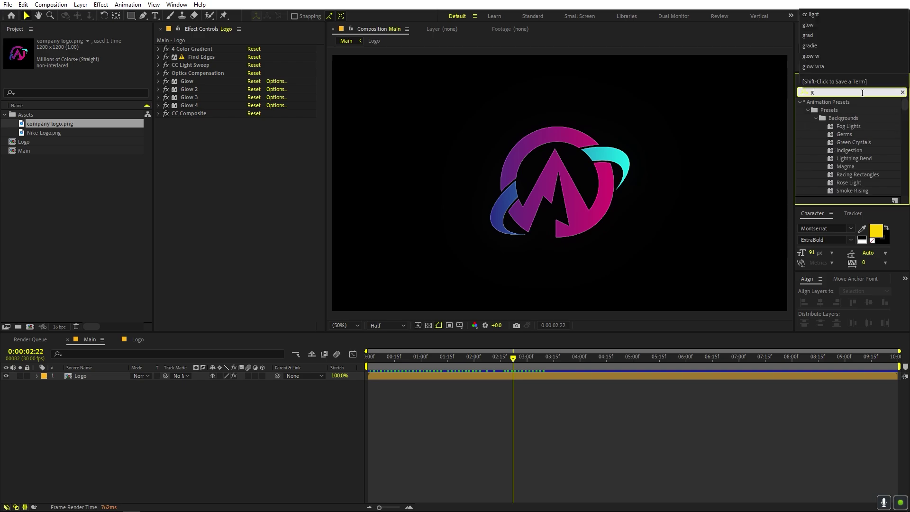
text(low wr)
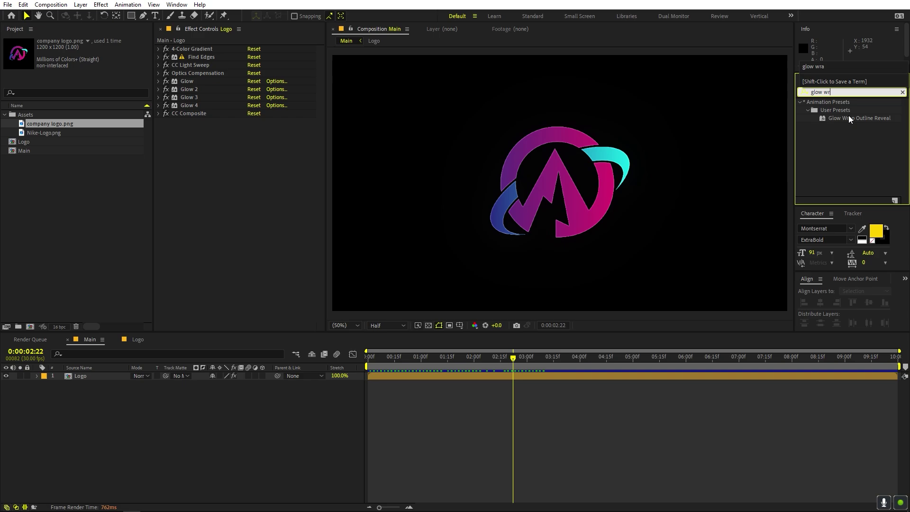
drag(849, 118, 871, 112)
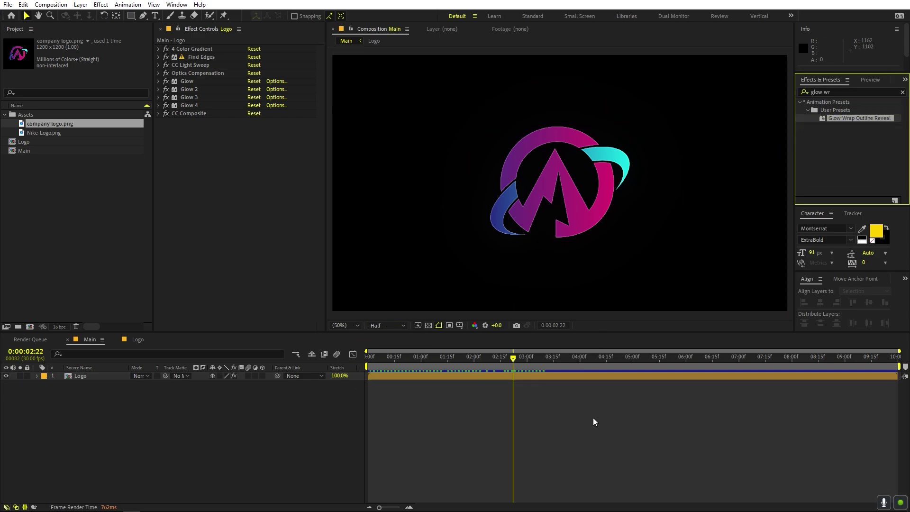
click(608, 441)
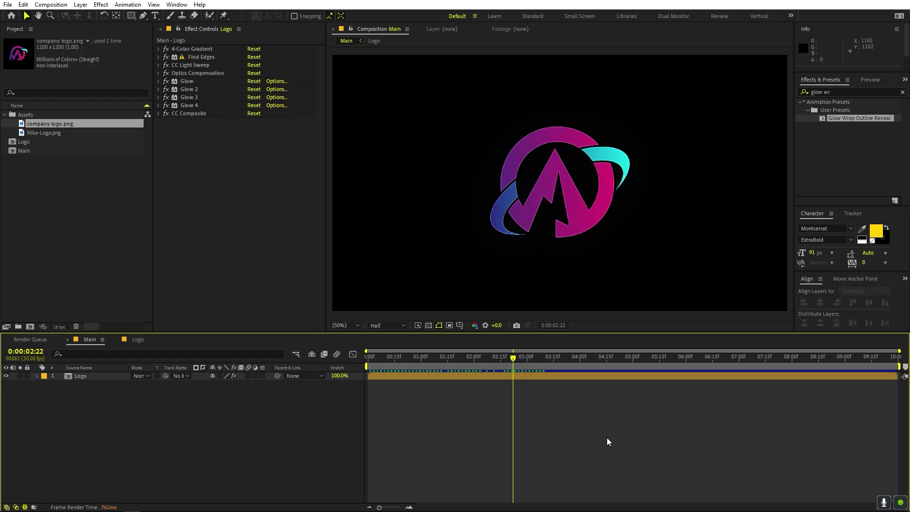